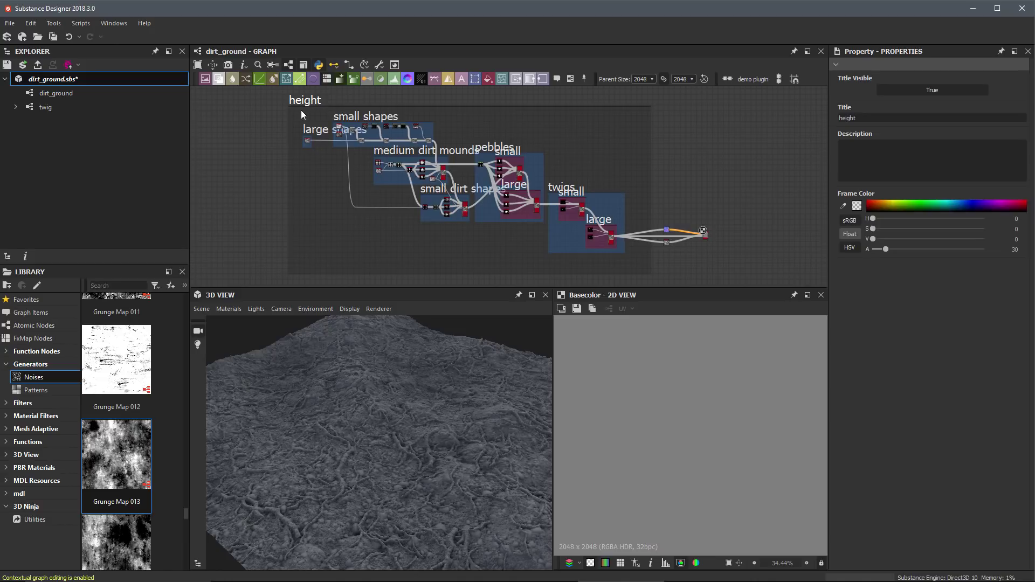
Preview the Ambient Occlusion (HBAO) map (Height Depth 0.45, Radius 1, 8 samples) in the 2D view.
{"action": "scroll", "coordinate": [535, 192], "scroll_direction": "up", "scroll_amount": 6}
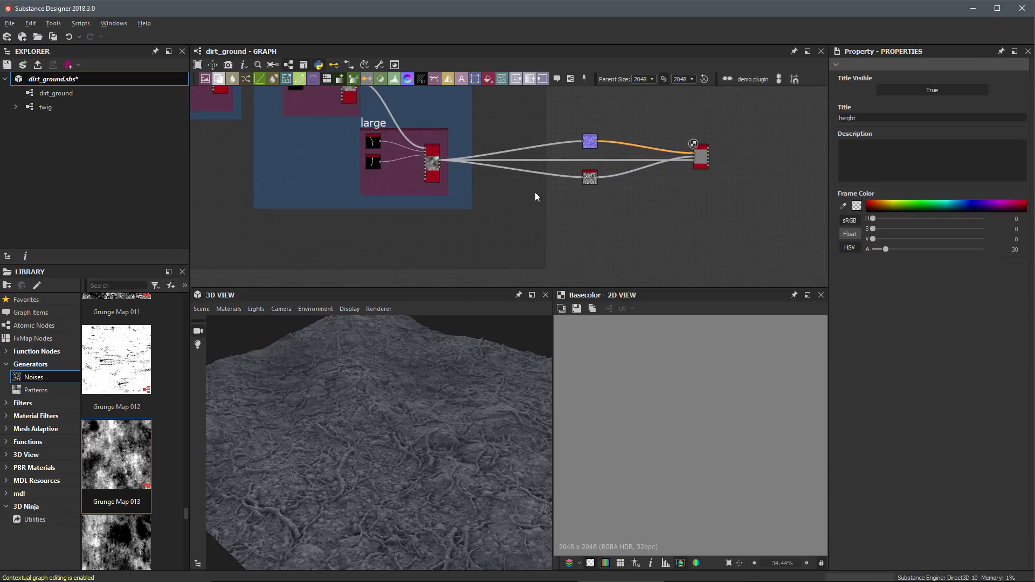
{"action": "middle_click_drag", "start_coordinate": [535, 192], "coordinate": [410, 224]}
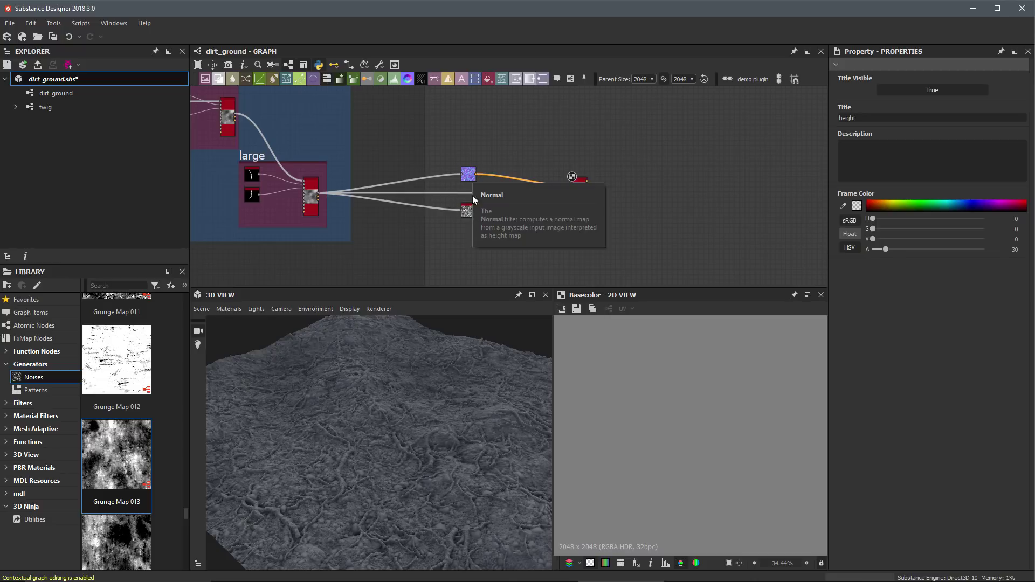
{"action": "scroll", "coordinate": [474, 213], "scroll_direction": "up", "scroll_amount": 3}
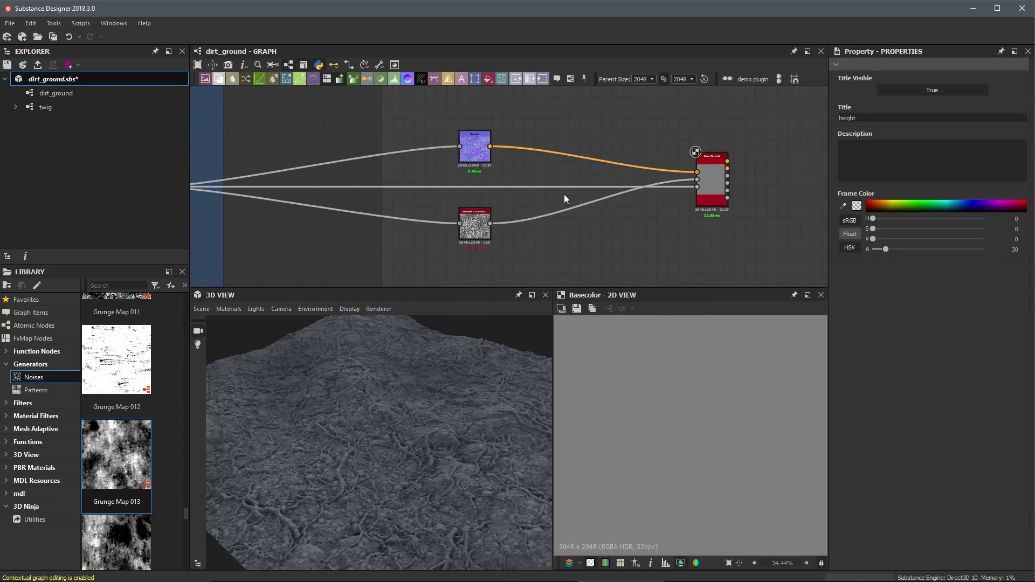
{"action": "scroll", "coordinate": [564, 198], "scroll_direction": "down", "scroll_amount": 3}
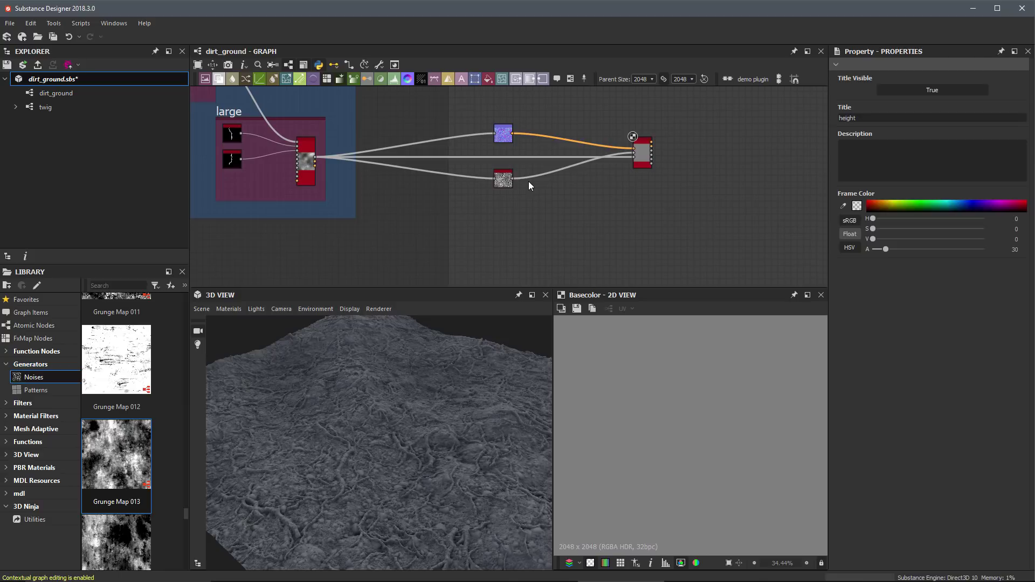
{"action": "scroll", "coordinate": [531, 186], "scroll_direction": "up", "scroll_amount": 2}
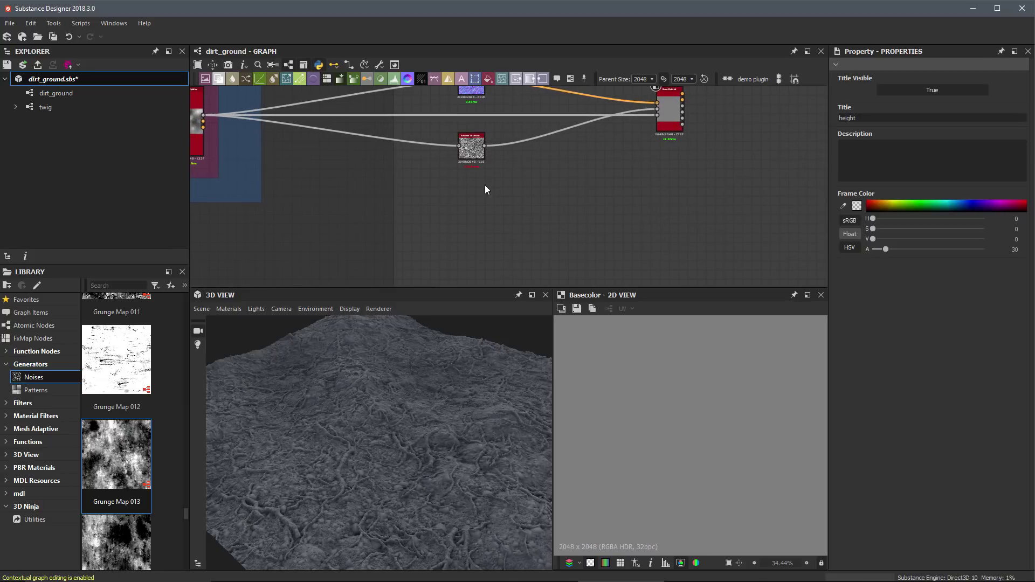
{"action": "double_click", "coordinate": [469, 146]}
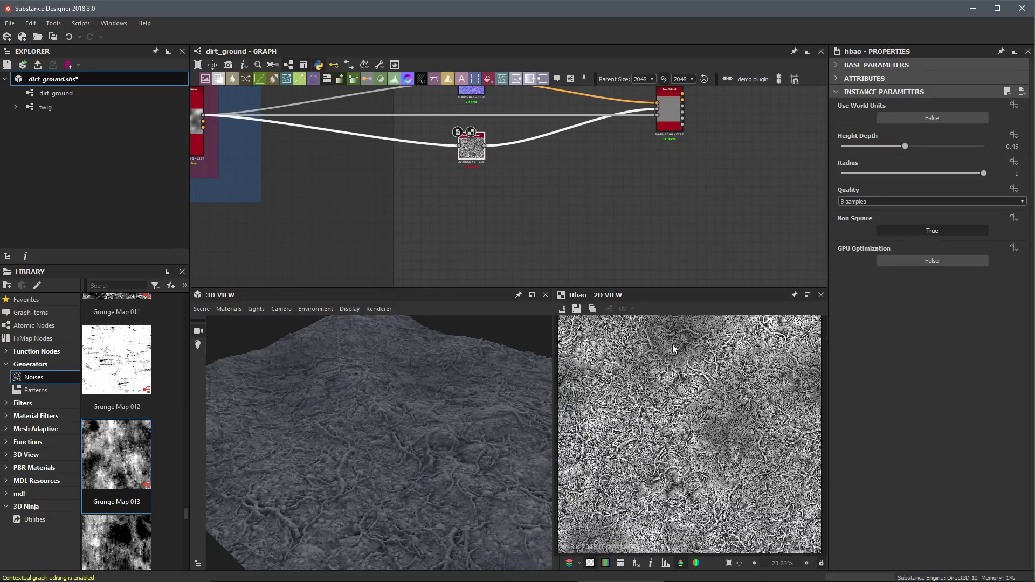
{"action": "scroll", "coordinate": [673, 345], "scroll_direction": "down", "scroll_amount": 1}
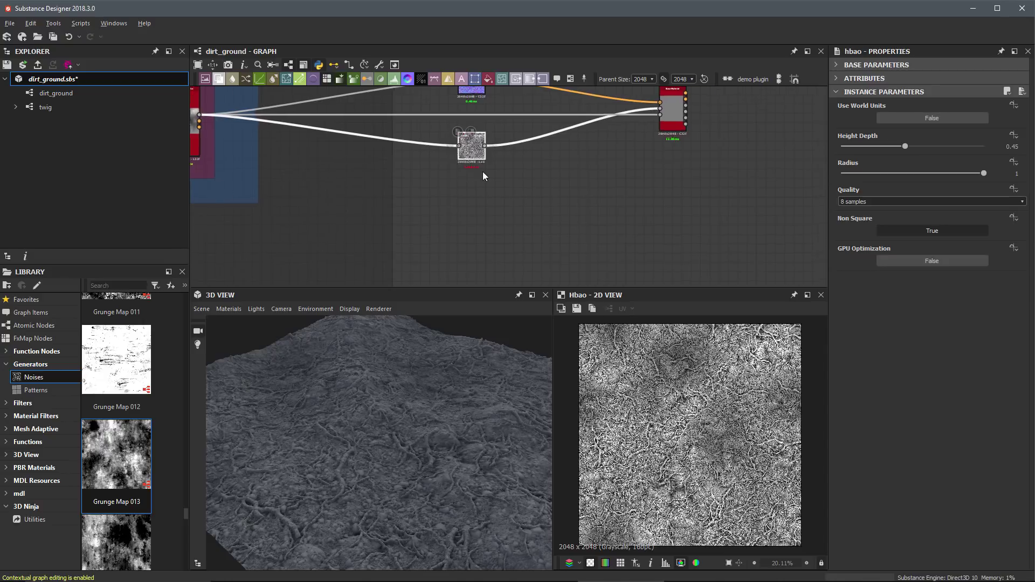
{"action": "scroll", "coordinate": [483, 172], "scroll_direction": "up", "scroll_amount": 4}
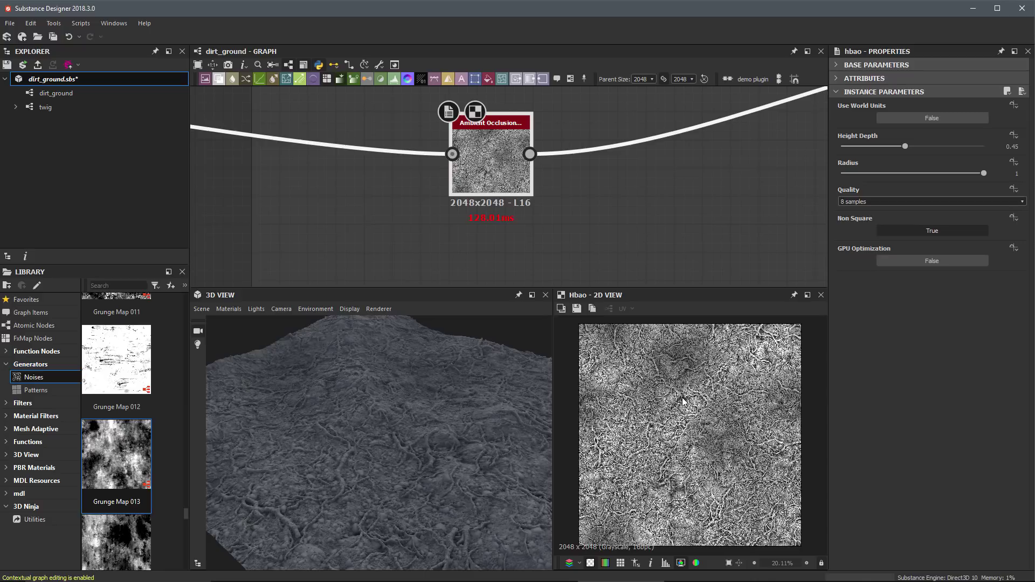
{"action": "scroll", "coordinate": [714, 448], "scroll_direction": "up", "scroll_amount": 4}
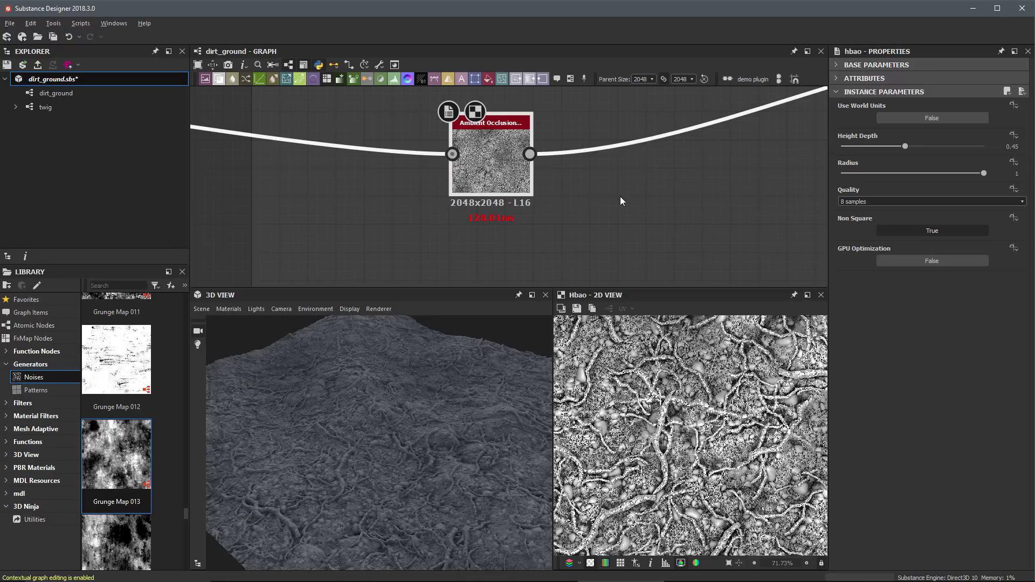
Add an Invert Grayscale node beside the ambient occlusion node.
{"action": "middle_click_drag", "start_coordinate": [620, 197], "coordinate": [496, 186]}
{"action": "scroll", "coordinate": [496, 186], "scroll_direction": "down", "scroll_amount": 1}
{"action": "left_click", "coordinate": [498, 218]}
{"action": "key", "text": "space"}
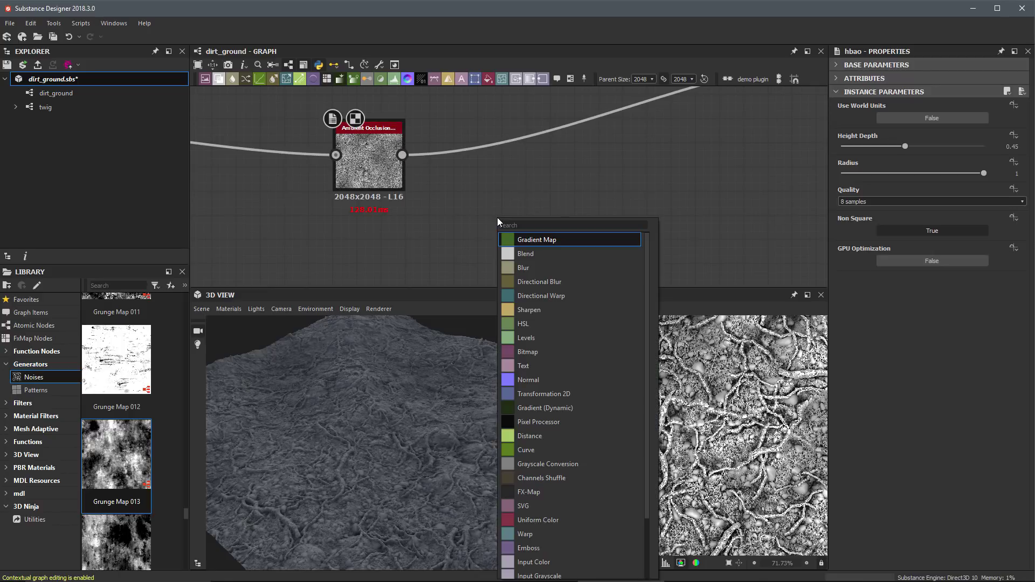
{"action": "type", "text": "invert"}
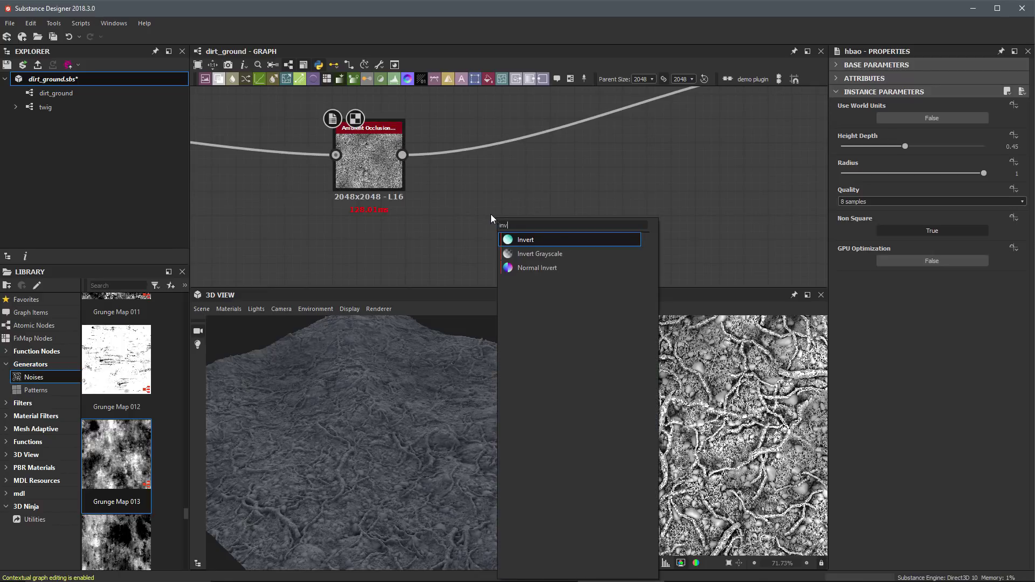
{"action": "left_click", "coordinate": [510, 252]}
{"action": "left_click_drag", "start_coordinate": [509, 227], "coordinate": [533, 227]}
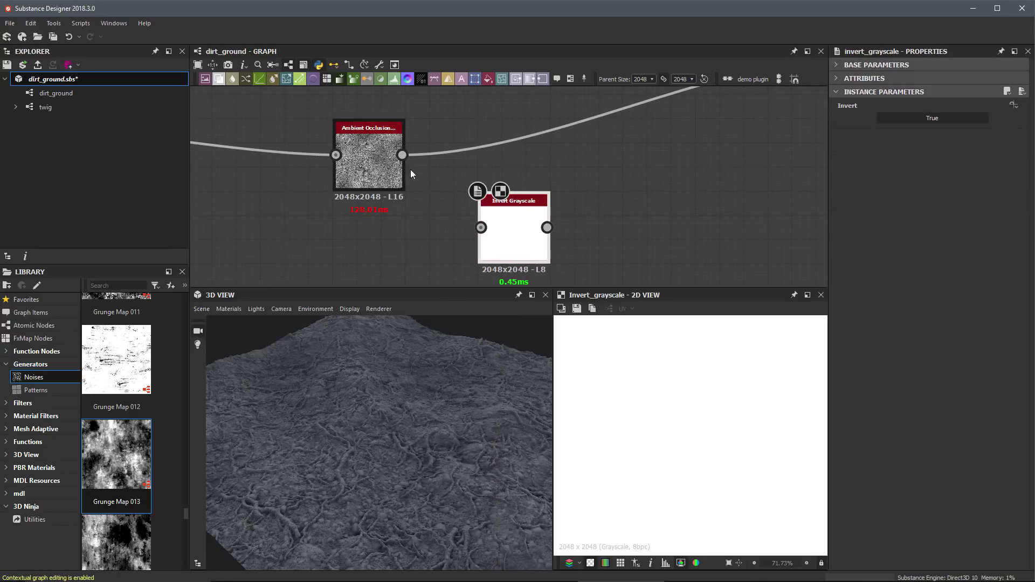
Wire the HBAO output into Invert Grayscale and preview the inverted map.
{"action": "left_click", "coordinate": [348, 153]}
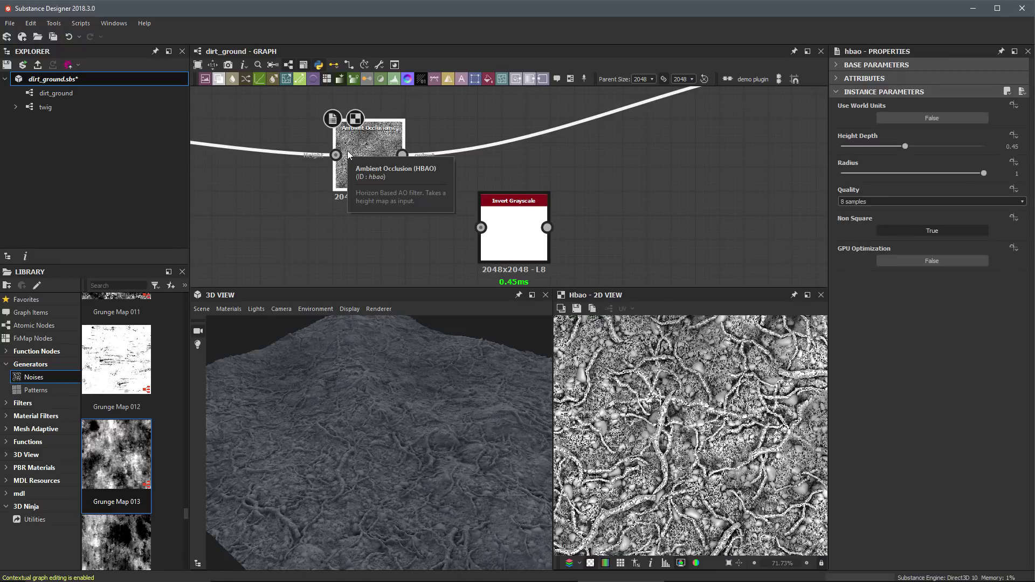
{"action": "left_click", "coordinate": [402, 205]}
{"action": "left_click", "coordinate": [405, 155]}
{"action": "left_click", "coordinate": [406, 160]}
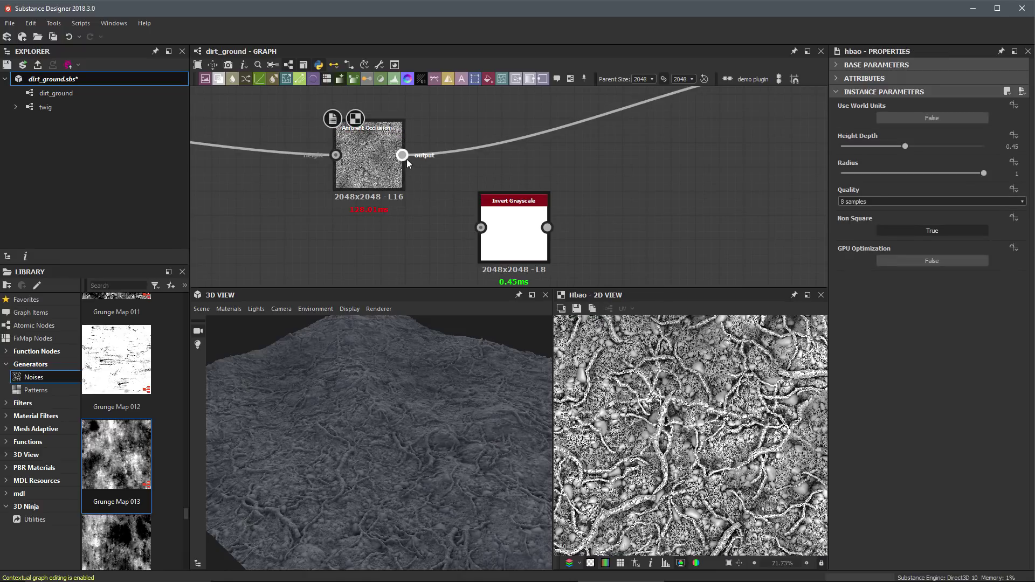
{"action": "left_click_drag", "start_coordinate": [402, 156], "coordinate": [481, 227]}
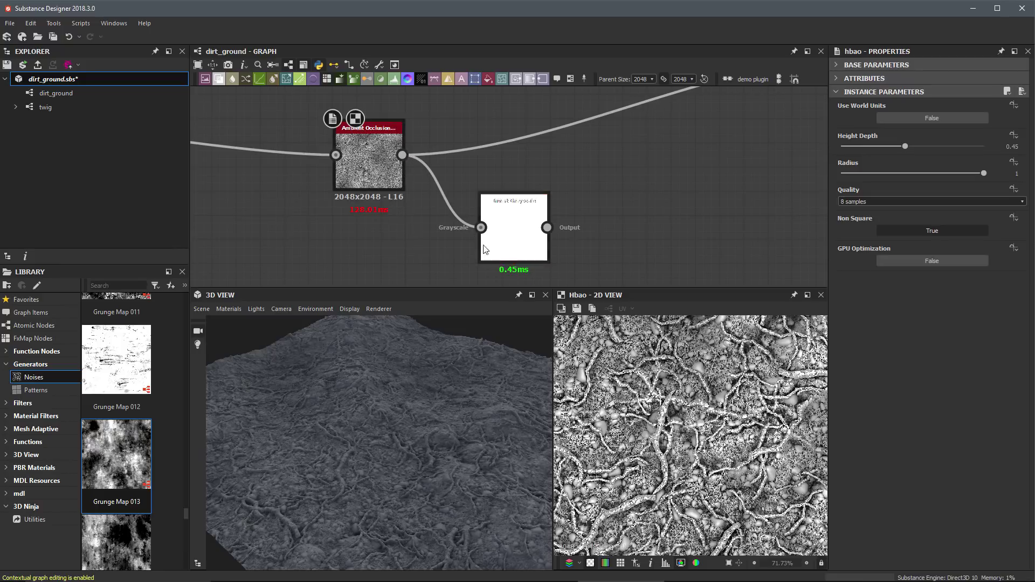
{"action": "double_click", "coordinate": [515, 228]}
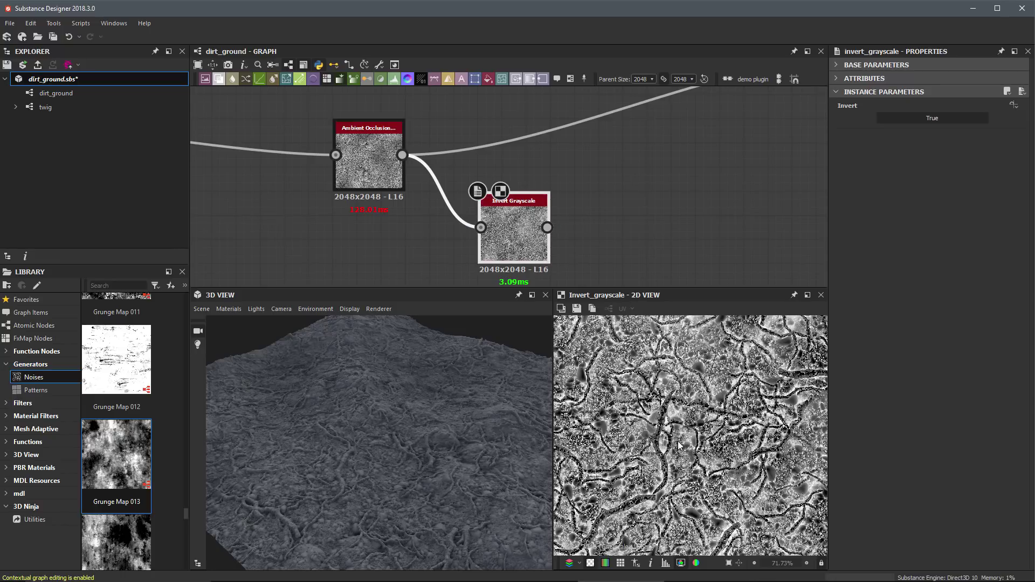
{"action": "scroll", "coordinate": [669, 471], "scroll_direction": "down", "scroll_amount": 3}
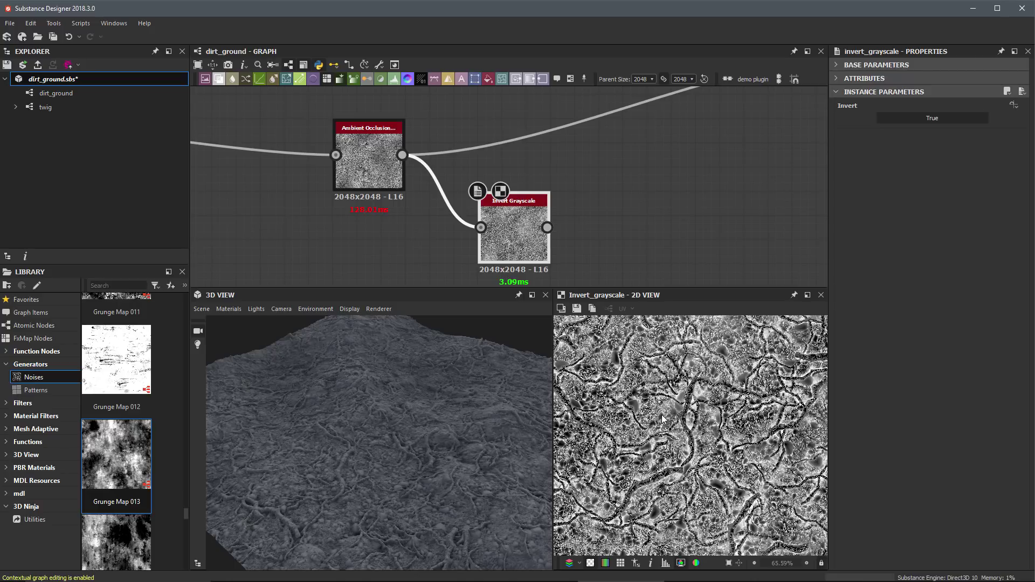
{"action": "scroll", "coordinate": [675, 389], "scroll_direction": "up", "scroll_amount": 2}
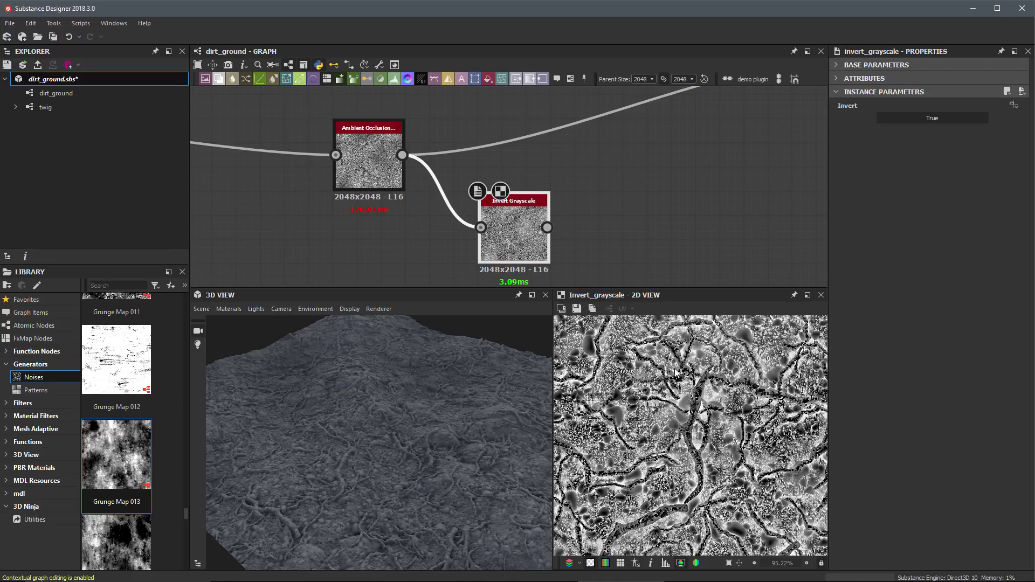
{"action": "scroll", "coordinate": [571, 211], "scroll_direction": "down", "scroll_amount": 2}
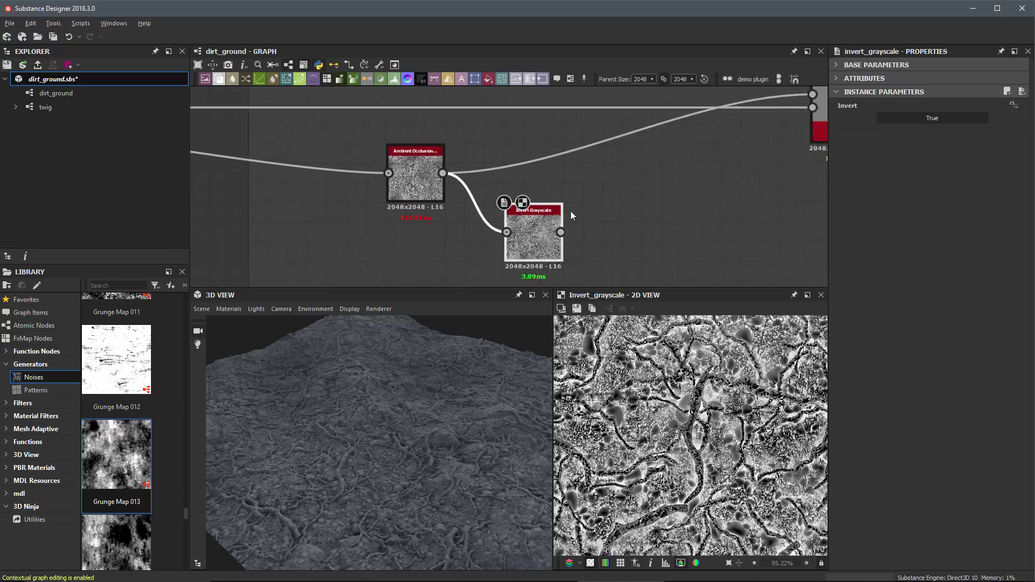
{"action": "scroll", "coordinate": [711, 417], "scroll_direction": "down", "scroll_amount": 2}
{"action": "scroll", "coordinate": [560, 207], "scroll_direction": "up", "scroll_amount": 2}
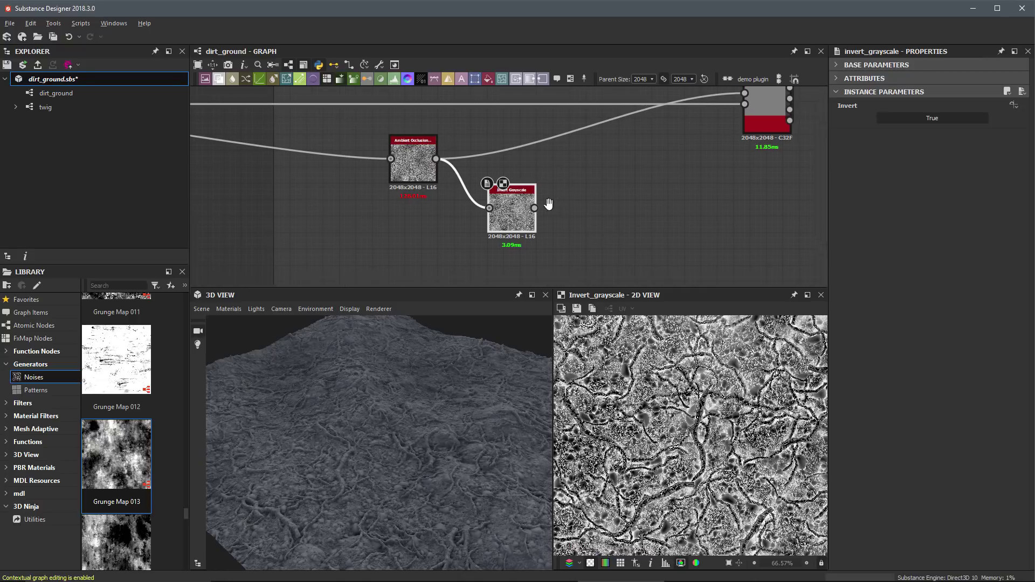
Add a Levels node and connect the Invert Grayscale output to it.
{"action": "key", "text": "space"}
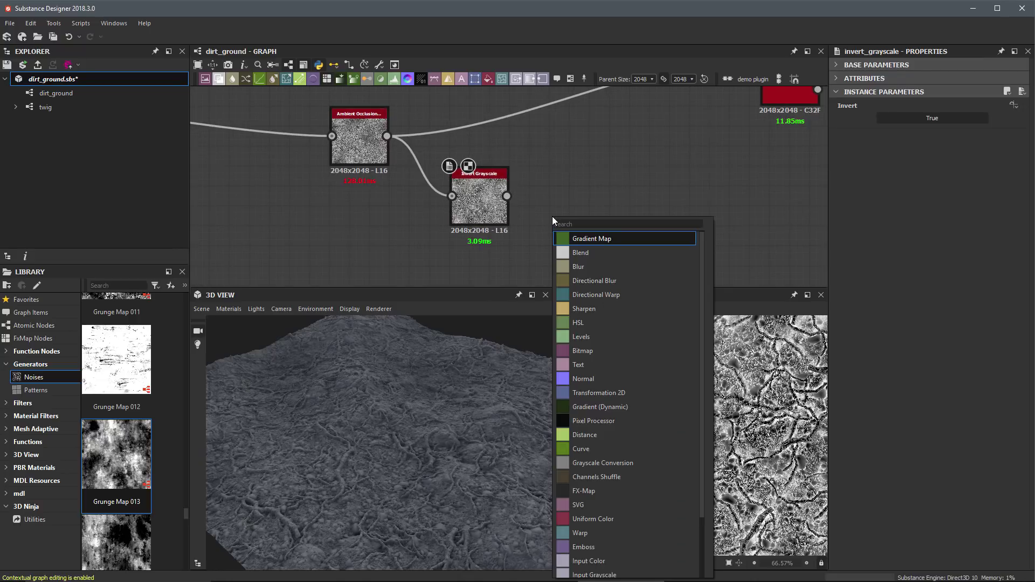
{"action": "type", "text": "le"}
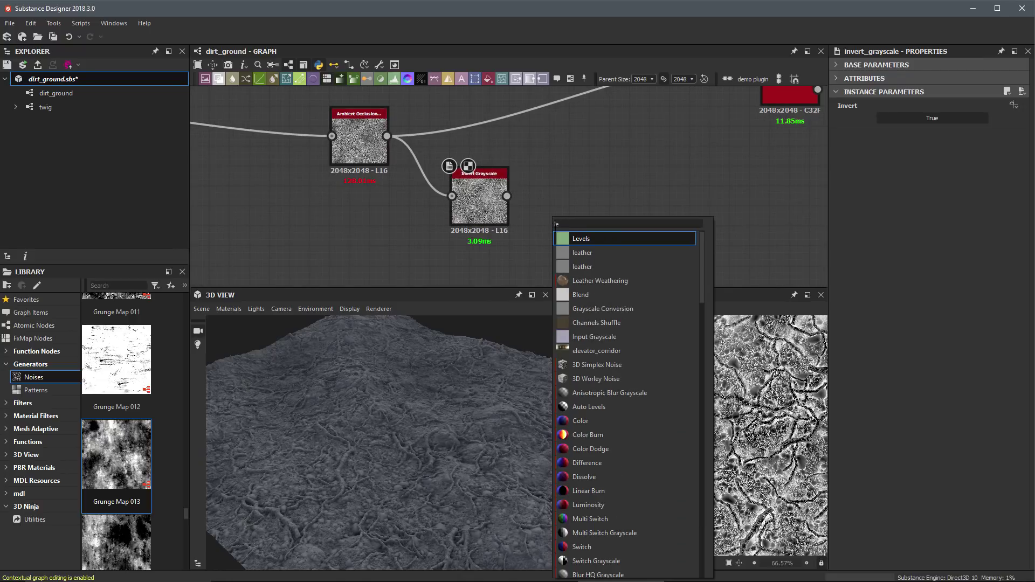
{"action": "left_click", "coordinate": [565, 239]}
{"action": "middle_click_drag", "start_coordinate": [558, 232], "coordinate": [614, 219]}
{"action": "scroll", "coordinate": [491, 195], "scroll_direction": "up", "scroll_amount": 3}
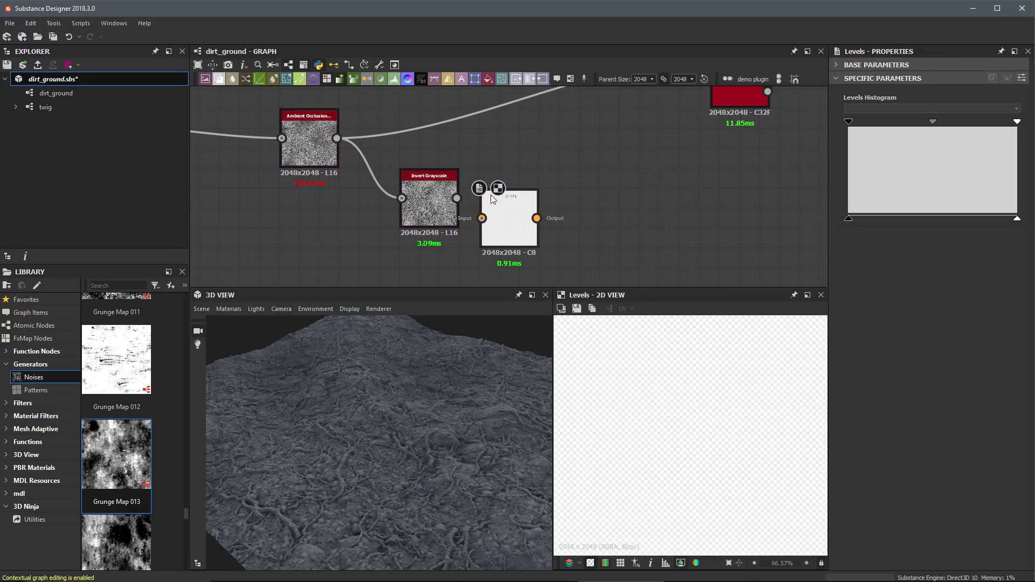
{"action": "left_click_drag", "start_coordinate": [456, 208], "coordinate": [516, 207]}
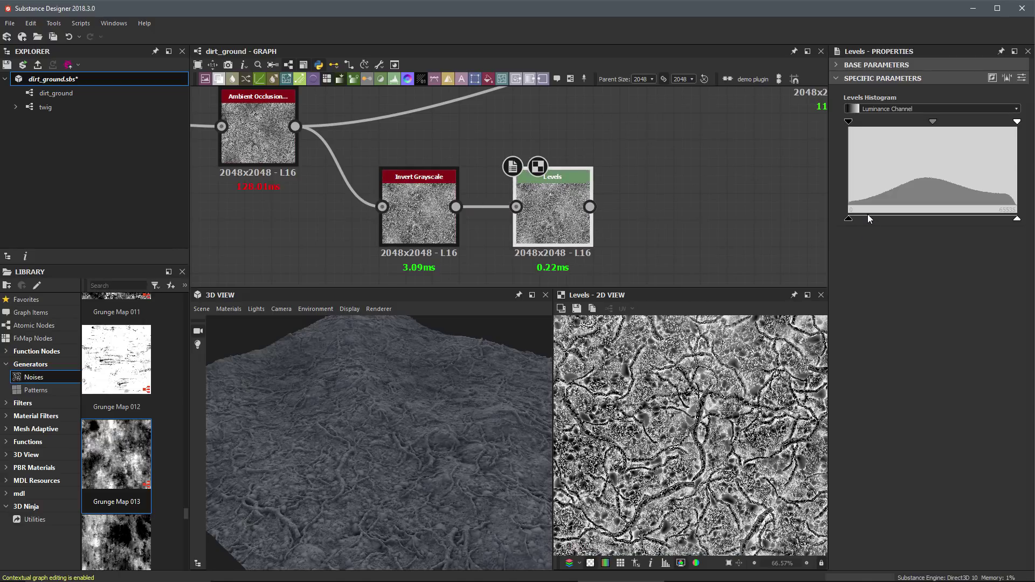
Drag the Levels histogram handle to strongly brighten the inverted occlusion map.
{"action": "left_click_drag", "start_coordinate": [850, 220], "coordinate": [972, 221]}
{"action": "scroll", "coordinate": [699, 431], "scroll_direction": "down", "scroll_amount": 3}
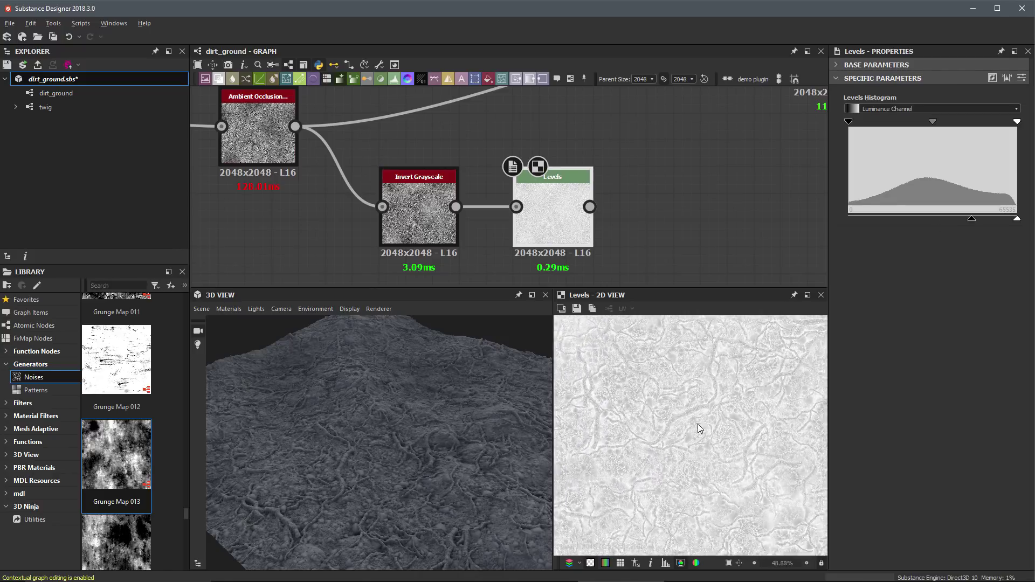
{"action": "scroll", "coordinate": [699, 429], "scroll_direction": "up", "scroll_amount": 2}
{"action": "middle_click_drag", "start_coordinate": [699, 429], "coordinate": [705, 470]}
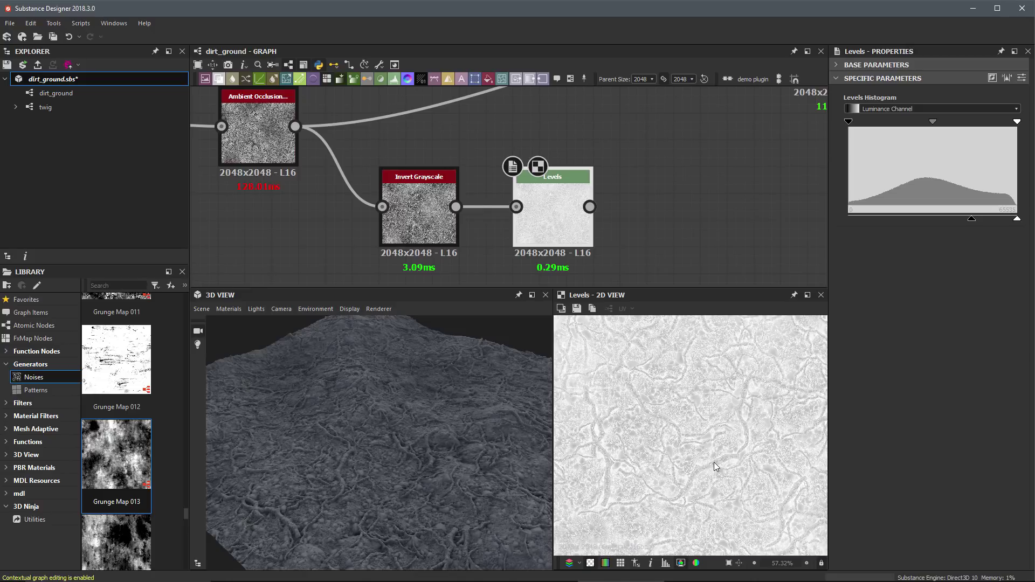
{"action": "scroll", "coordinate": [707, 440], "scroll_direction": "down", "scroll_amount": 3}
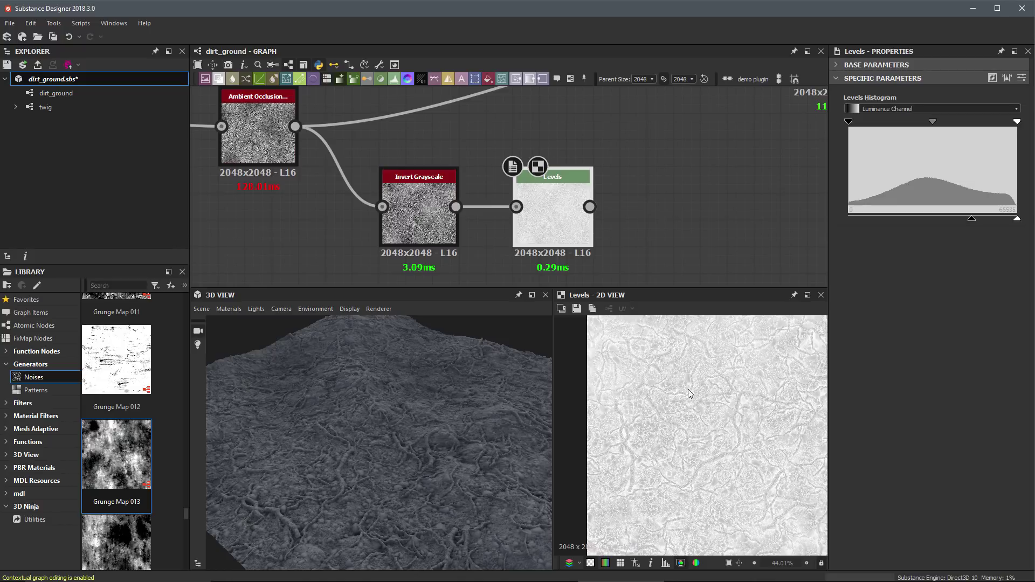
{"action": "scroll", "coordinate": [675, 215], "scroll_direction": "down", "scroll_amount": 3}
Add Grunge Map 015 from the Library into the graph.
{"action": "middle_click_drag", "start_coordinate": [675, 215], "coordinate": [474, 208]}
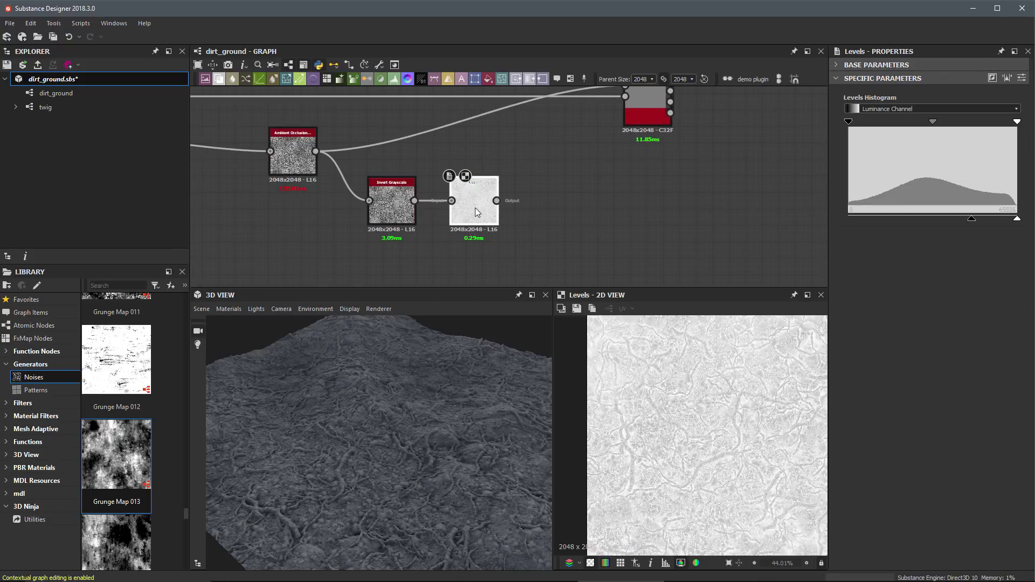
{"action": "middle_click_drag", "start_coordinate": [794, 472], "coordinate": [730, 455]}
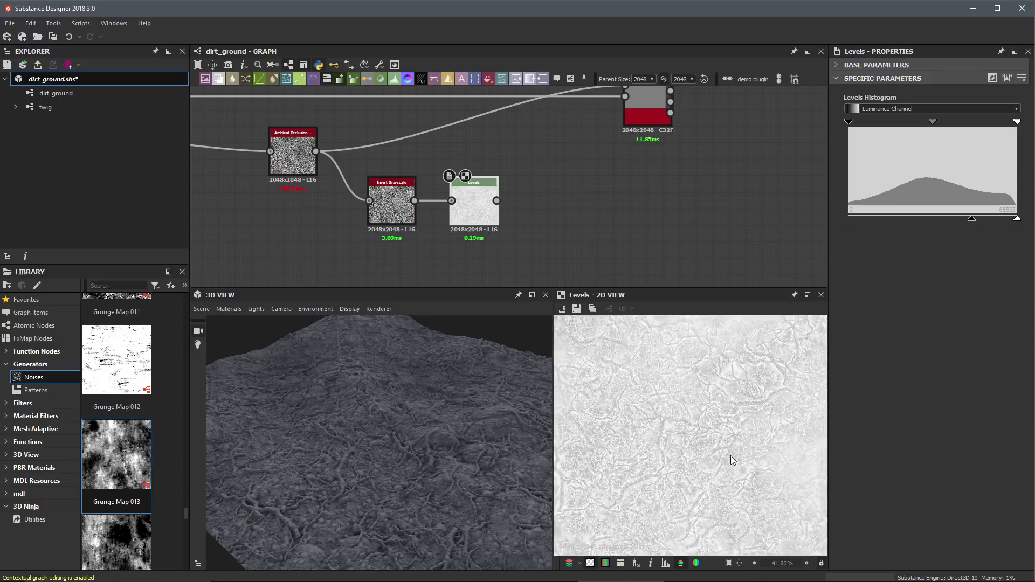
{"action": "scroll", "coordinate": [700, 467], "scroll_direction": "up", "scroll_amount": 1}
{"action": "scroll", "coordinate": [707, 429], "scroll_direction": "up", "scroll_amount": 2}
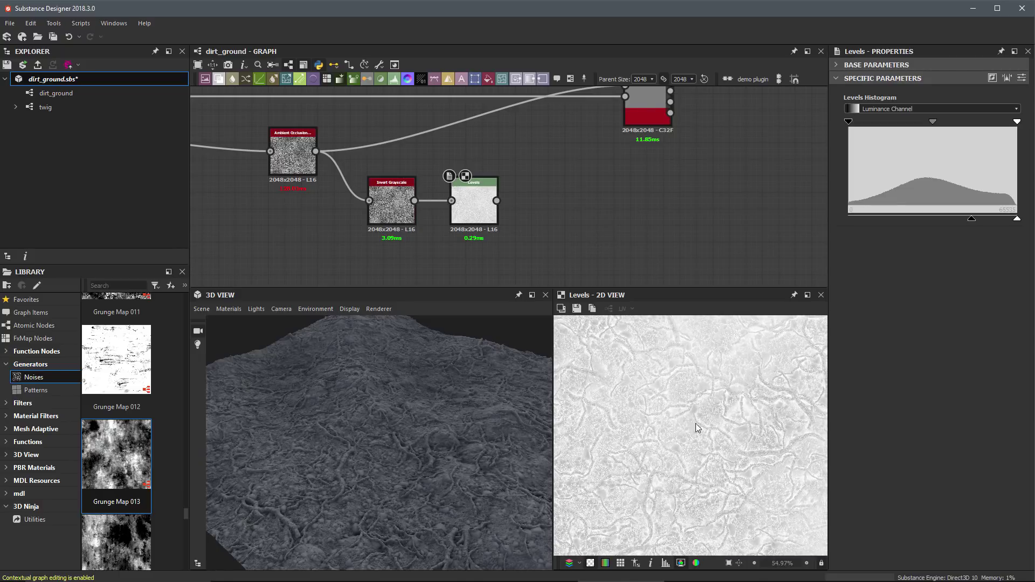
{"action": "scroll", "coordinate": [708, 427], "scroll_direction": "up", "scroll_amount": 3}
{"action": "middle_click_drag", "start_coordinate": [583, 234], "coordinate": [562, 202]}
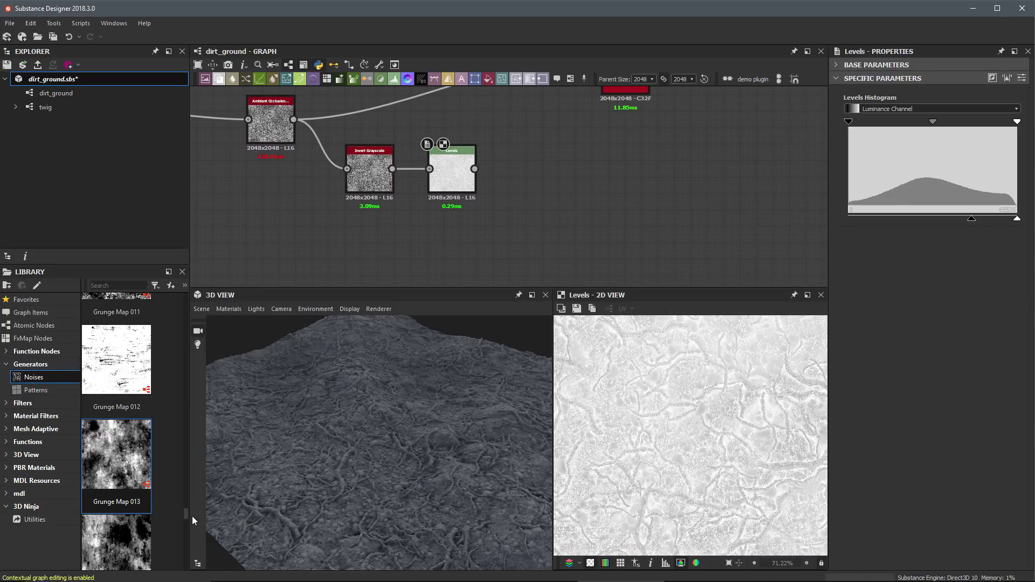
{"action": "scroll", "coordinate": [189, 516], "scroll_direction": "down", "scroll_amount": 2}
{"action": "scroll", "coordinate": [188, 516], "scroll_direction": "down", "scroll_amount": 2}
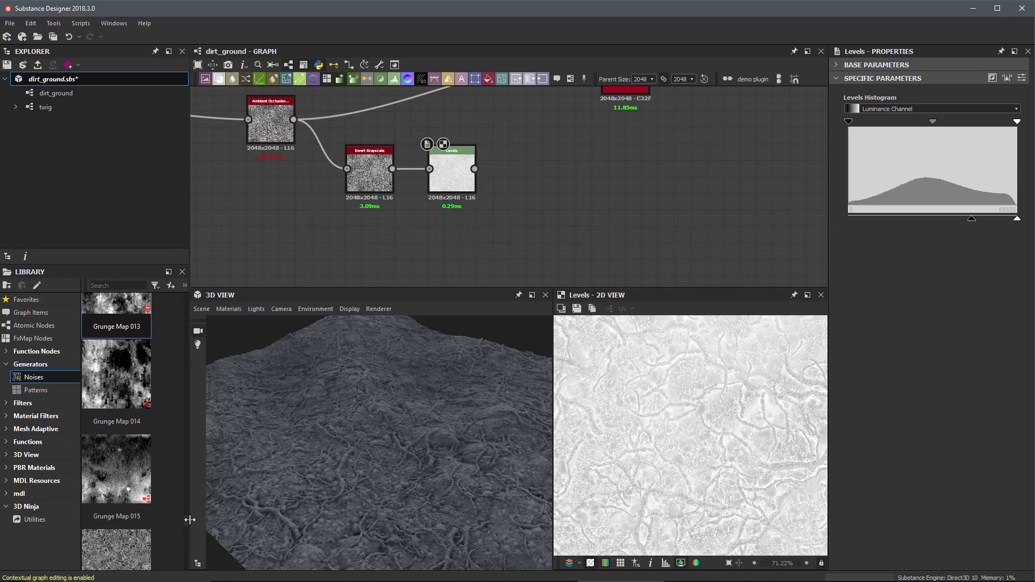
{"action": "scroll", "coordinate": [190, 520], "scroll_direction": "down", "scroll_amount": 1}
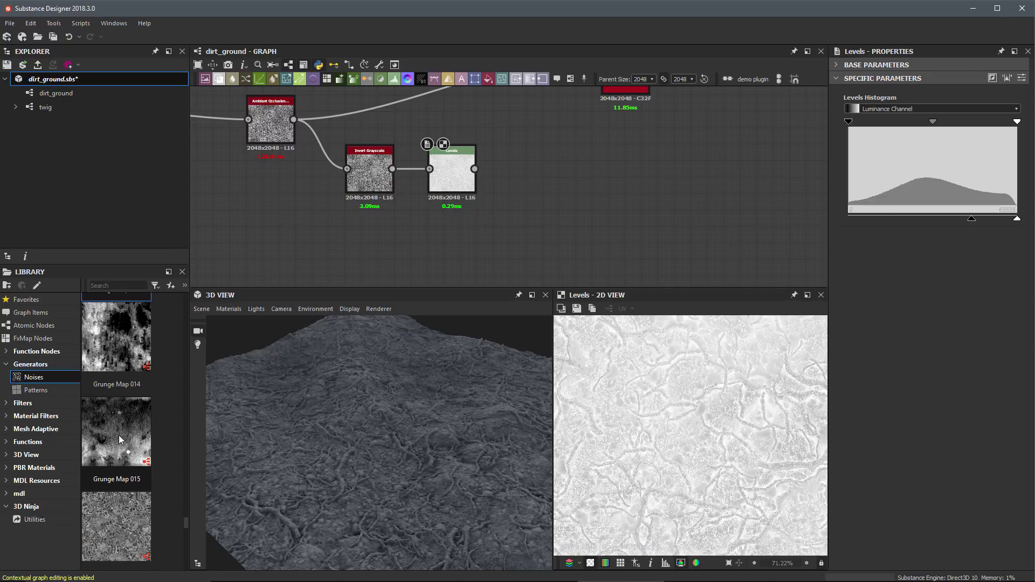
{"action": "scroll", "coordinate": [187, 513], "scroll_direction": "up", "scroll_amount": 2}
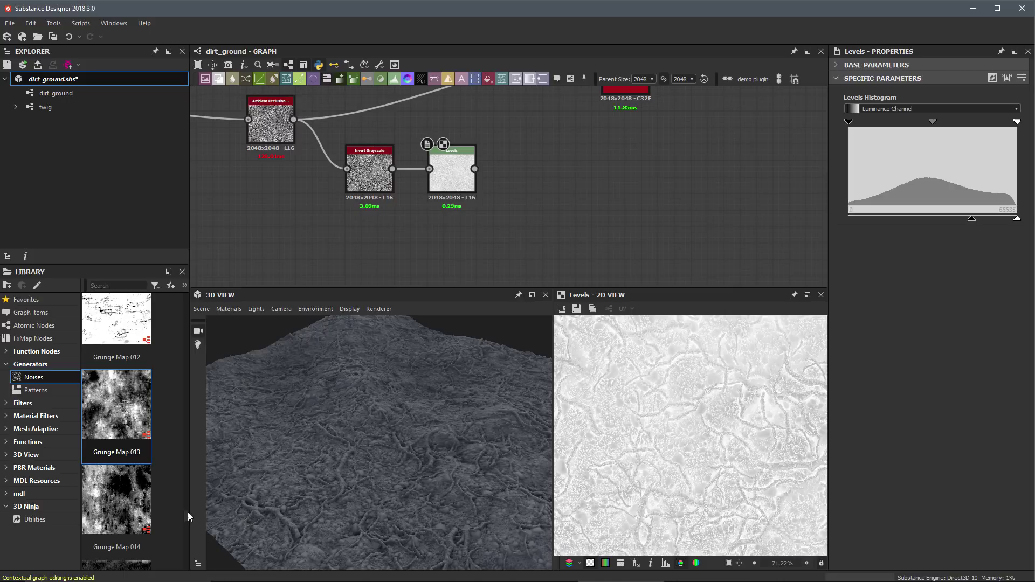
{"action": "scroll", "coordinate": [187, 516], "scroll_direction": "down", "scroll_amount": 1}
{"action": "left_click_drag", "start_coordinate": [130, 480], "coordinate": [539, 173]}
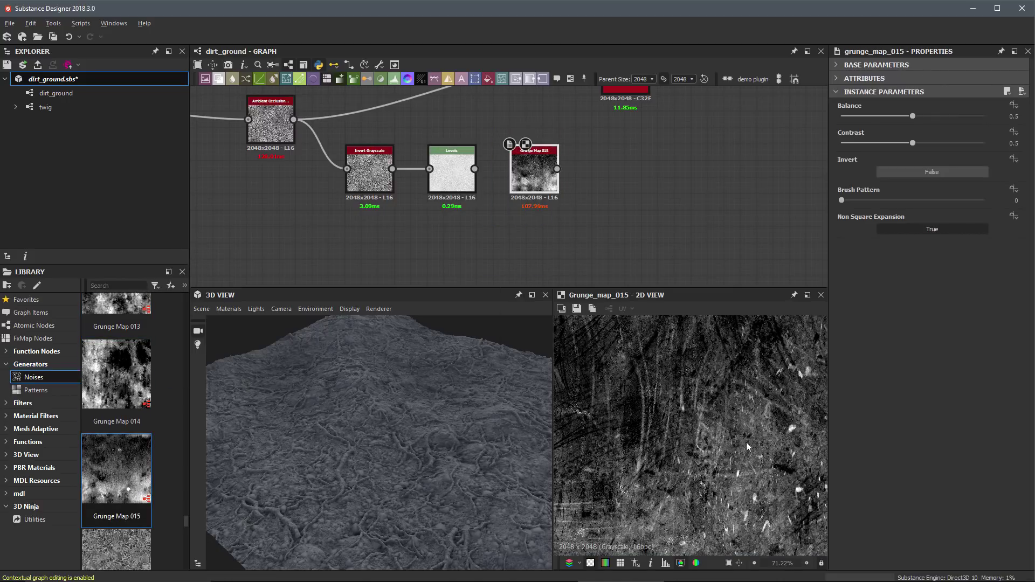
{"action": "middle_click_drag", "start_coordinate": [699, 458], "coordinate": [662, 376]}
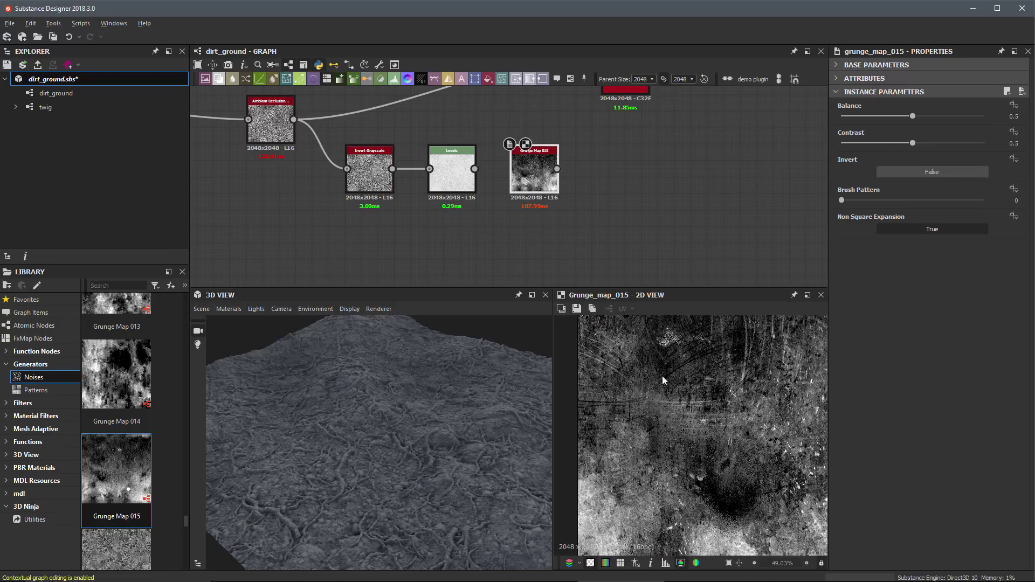
Add a Blend node with Grunge Map 015 as foreground and Levels as background.
{"action": "middle_click_drag", "start_coordinate": [569, 251], "coordinate": [562, 201]}
{"action": "scroll", "coordinate": [561, 201], "scroll_direction": "up", "scroll_amount": 1}
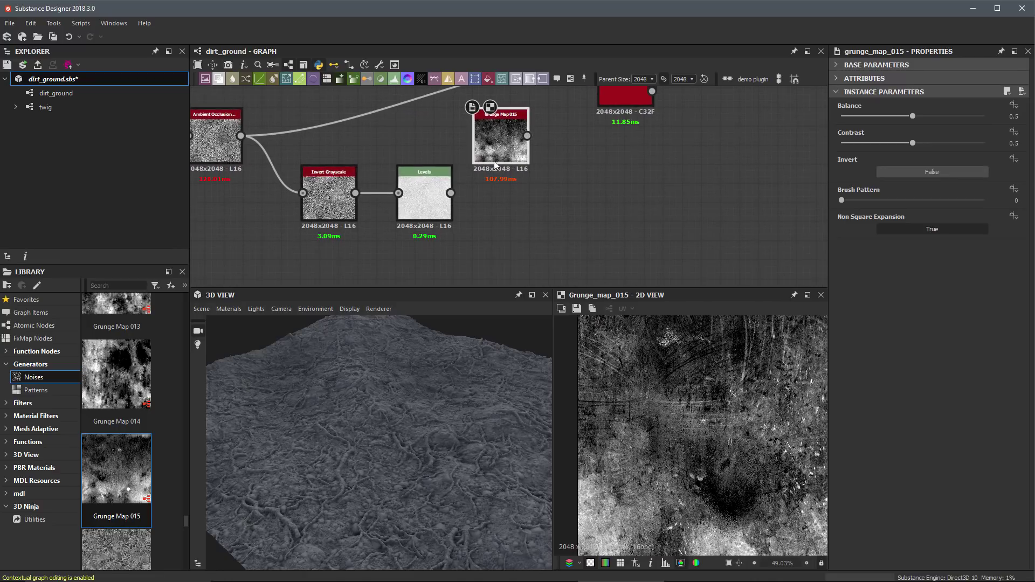
{"action": "right_click", "coordinate": [563, 209]}
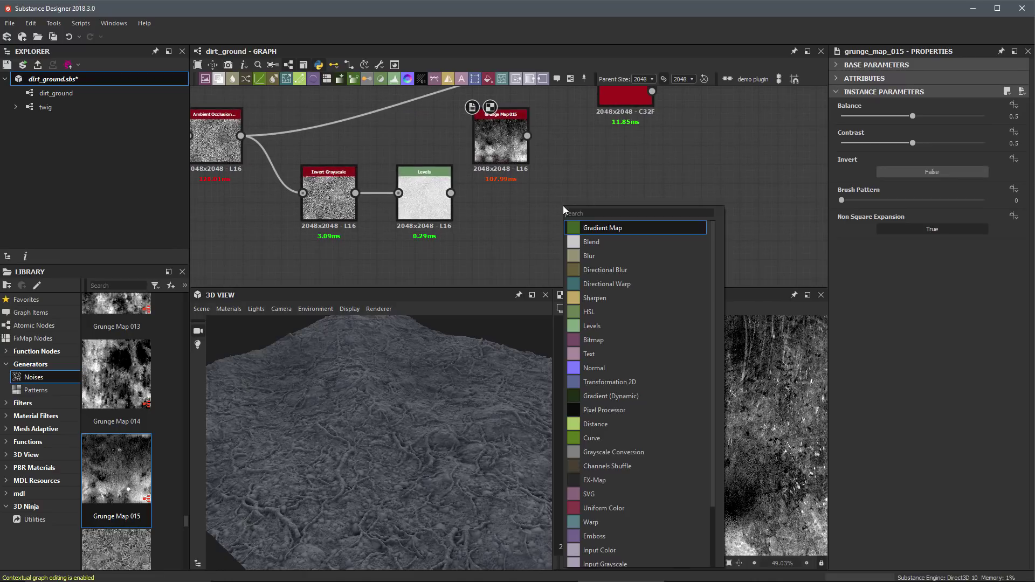
{"action": "left_click", "coordinate": [598, 238]}
{"action": "scroll", "coordinate": [550, 212], "scroll_direction": "up", "scroll_amount": 1}
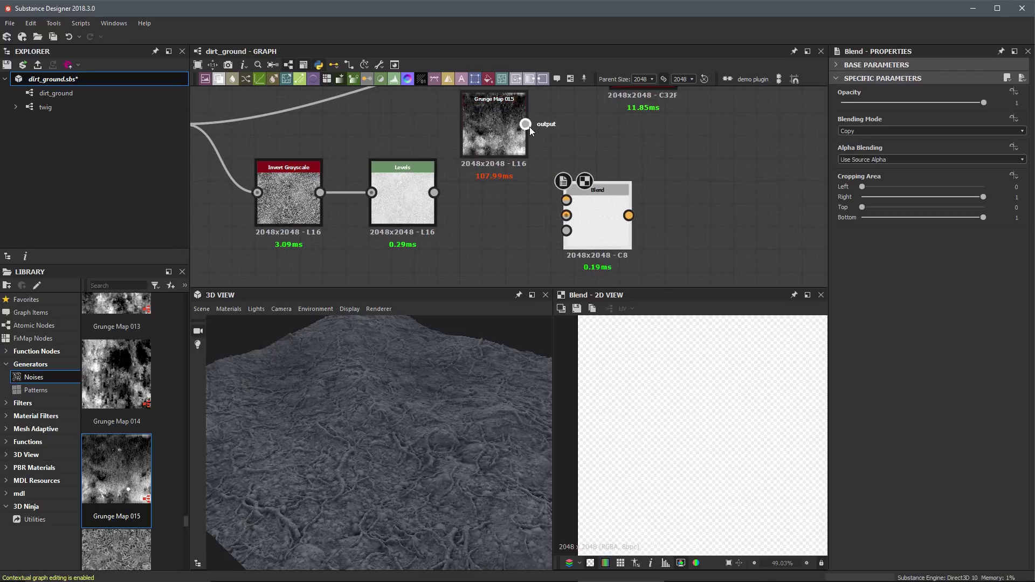
{"action": "left_click_drag", "start_coordinate": [526, 125], "coordinate": [566, 200]}
{"action": "left_click_drag", "start_coordinate": [434, 193], "coordinate": [566, 215]}
{"action": "left_click_drag", "start_coordinate": [597, 231], "coordinate": [596, 207]}
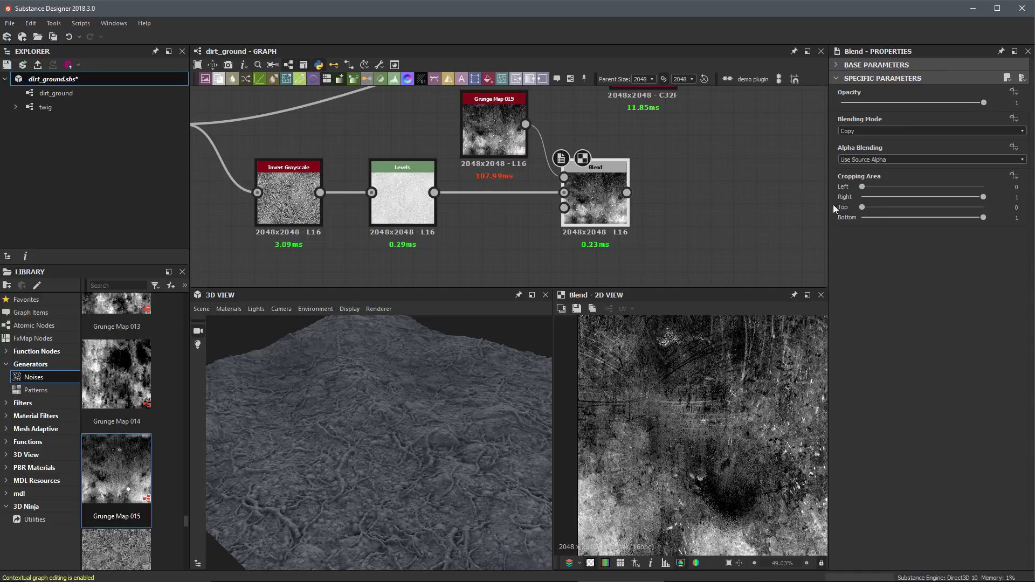
Set the Blend mode to Min (Darken) with opacity 0.34.
{"action": "left_click", "coordinate": [859, 131]}
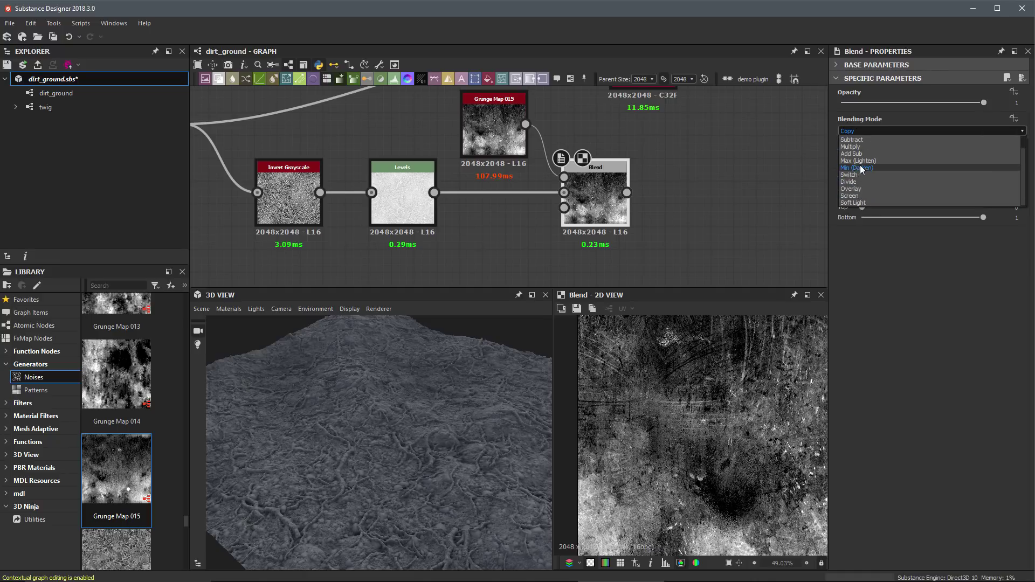
{"action": "left_click", "coordinate": [862, 169]}
{"action": "left_click_drag", "start_coordinate": [984, 103], "coordinate": [890, 112]}
{"action": "scroll", "coordinate": [681, 427], "scroll_direction": "down", "scroll_amount": 2}
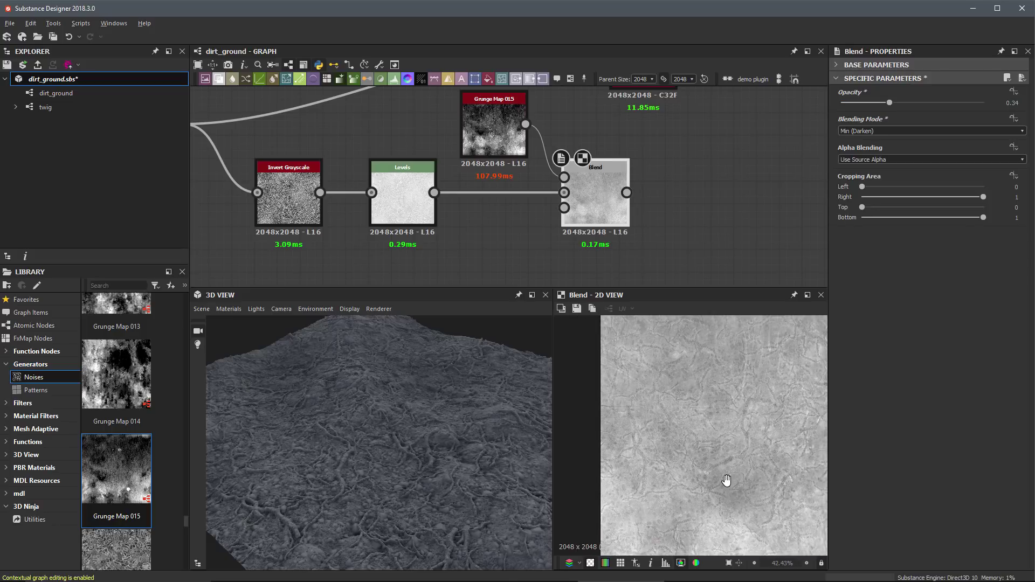
{"action": "middle_click_drag", "start_coordinate": [723, 479], "coordinate": [701, 477]}
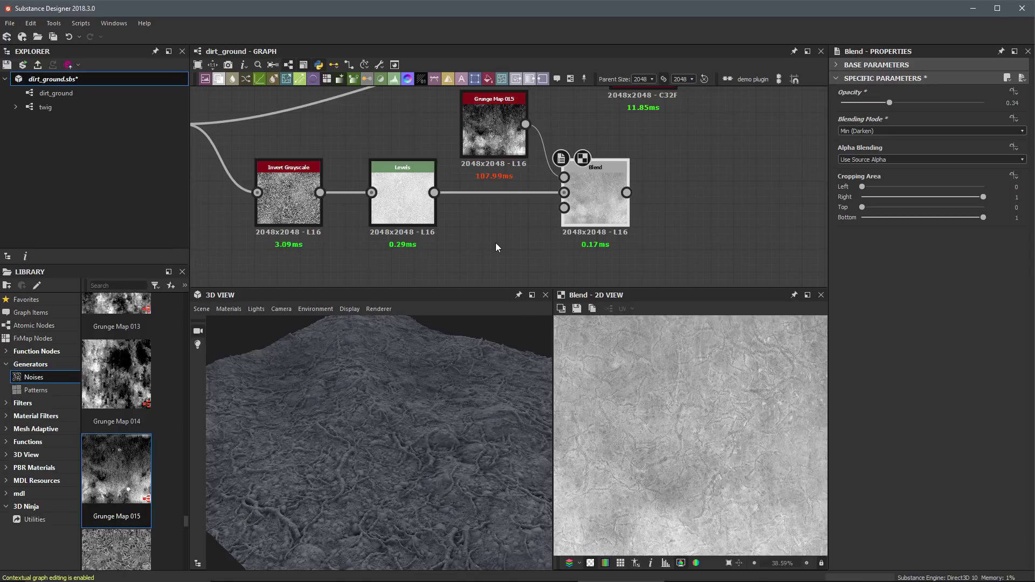
{"action": "scroll", "coordinate": [549, 253], "scroll_direction": "down", "scroll_amount": 3}
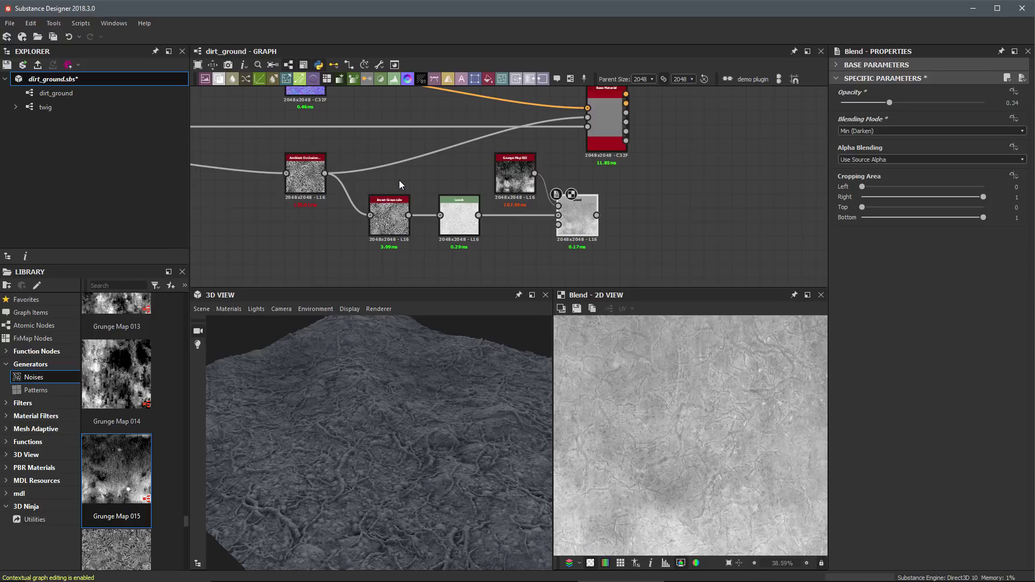
Box-select Invert Grayscale, Levels, Grunge Map 015 and Blend, drag them down-left, and recentre on Base Material.
{"action": "left_click_drag", "start_coordinate": [399, 185], "coordinate": [585, 243]}
{"action": "left_click_drag", "start_coordinate": [548, 212], "coordinate": [515, 242]}
{"action": "scroll", "coordinate": [579, 146], "scroll_direction": "down", "scroll_amount": 2}
{"action": "left_click", "coordinate": [532, 237]}
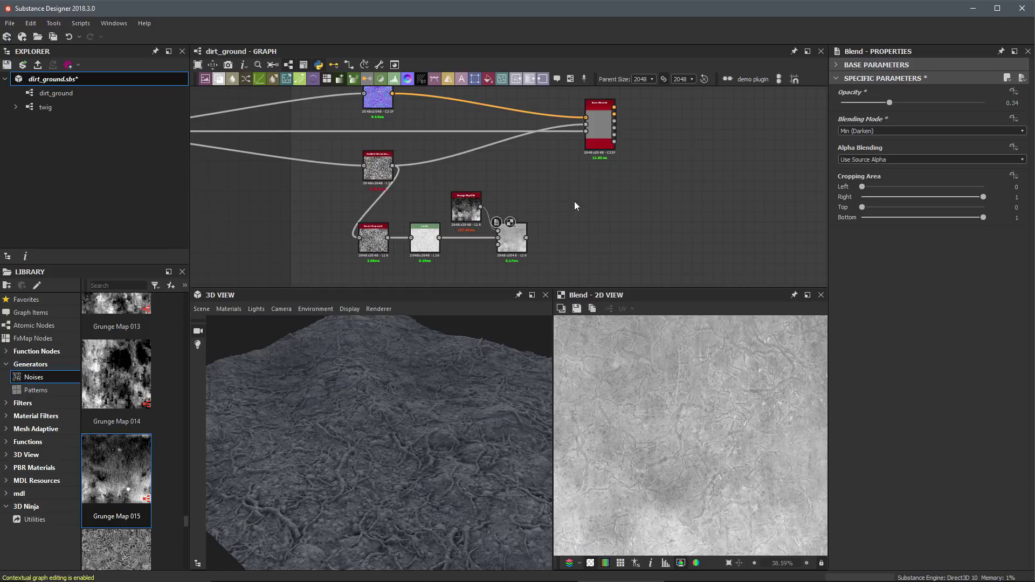
{"action": "middle_click_drag", "start_coordinate": [576, 206], "coordinate": [577, 197]}
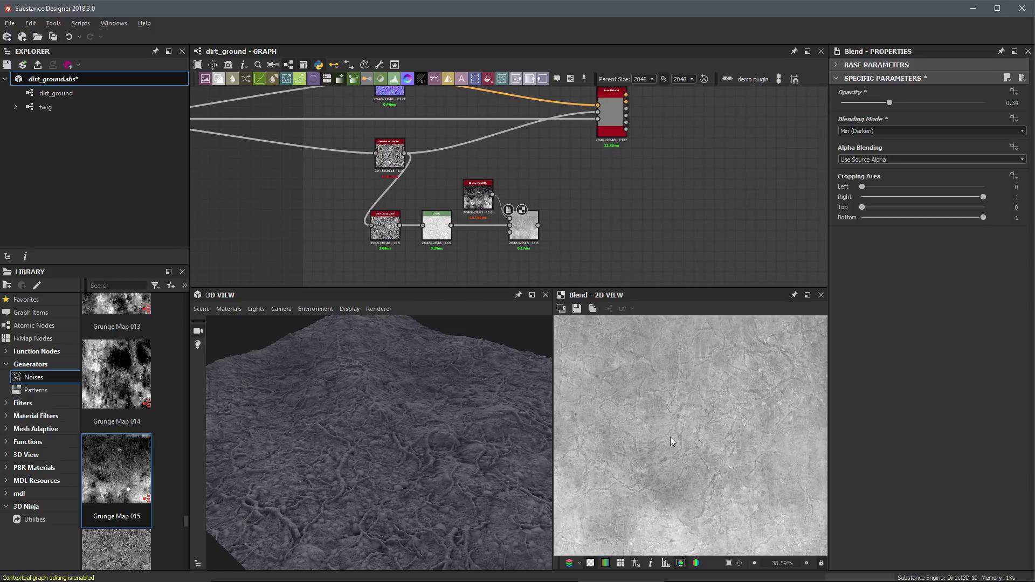
{"action": "scroll", "coordinate": [671, 437], "scroll_direction": "down", "scroll_amount": 2}
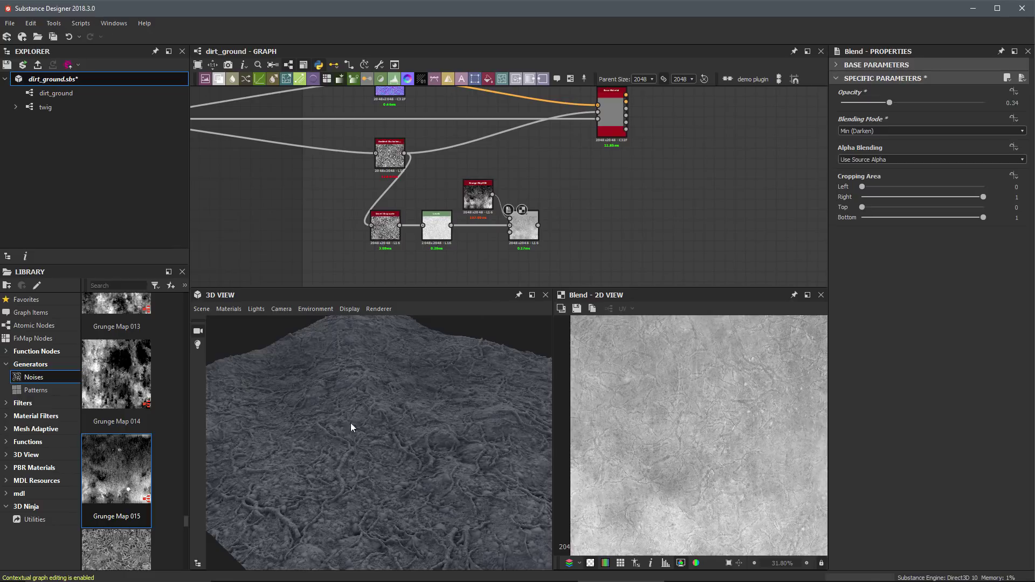
{"action": "middle_click_drag", "start_coordinate": [641, 153], "coordinate": [588, 193]}
{"action": "scroll", "coordinate": [581, 178], "scroll_direction": "up", "scroll_amount": 1}
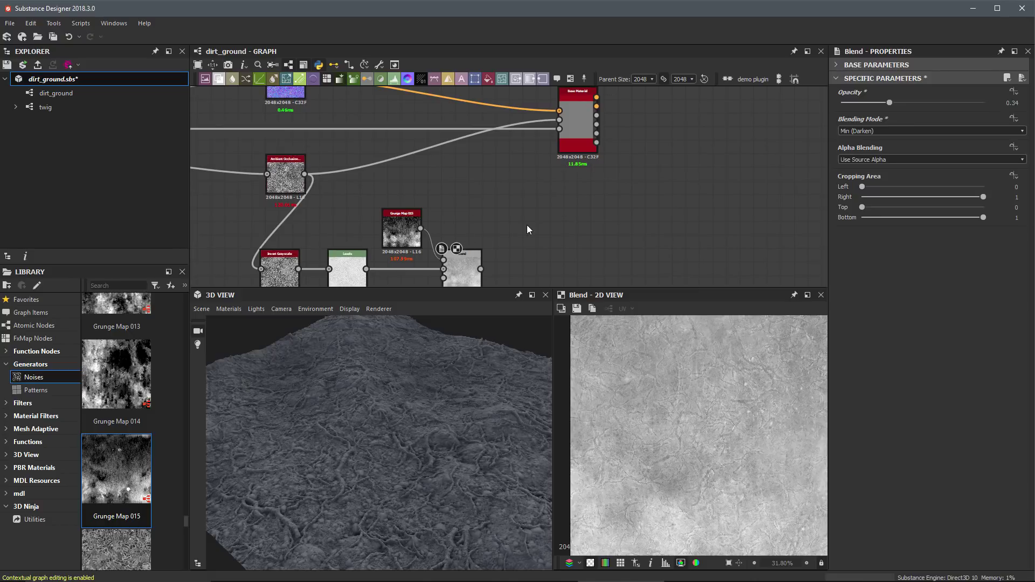
Enable the Roughness user-defined map input on the Base Material node.
{"action": "left_click", "coordinate": [572, 117]}
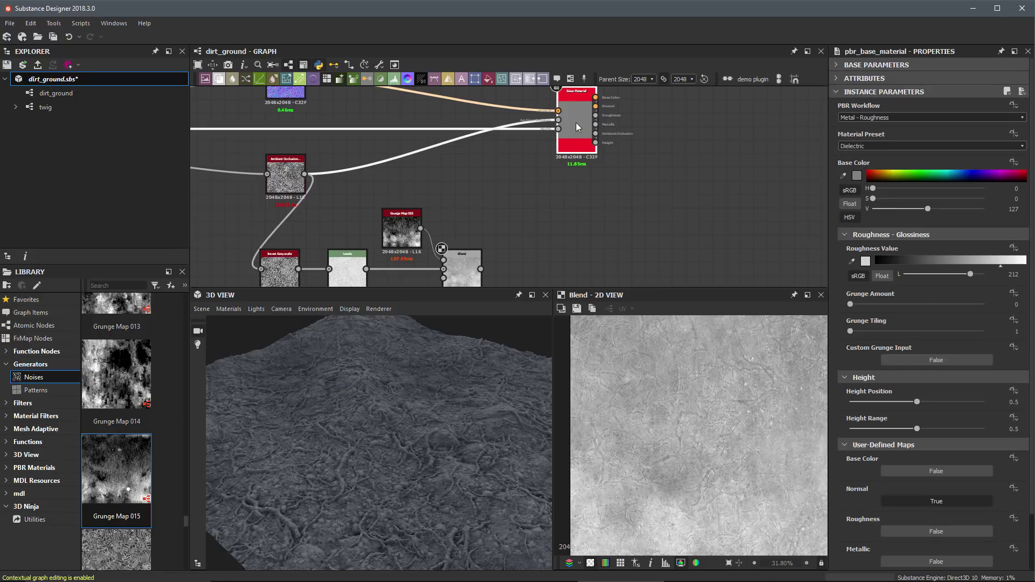
{"action": "scroll", "coordinate": [918, 323], "scroll_direction": "down", "scroll_amount": 2}
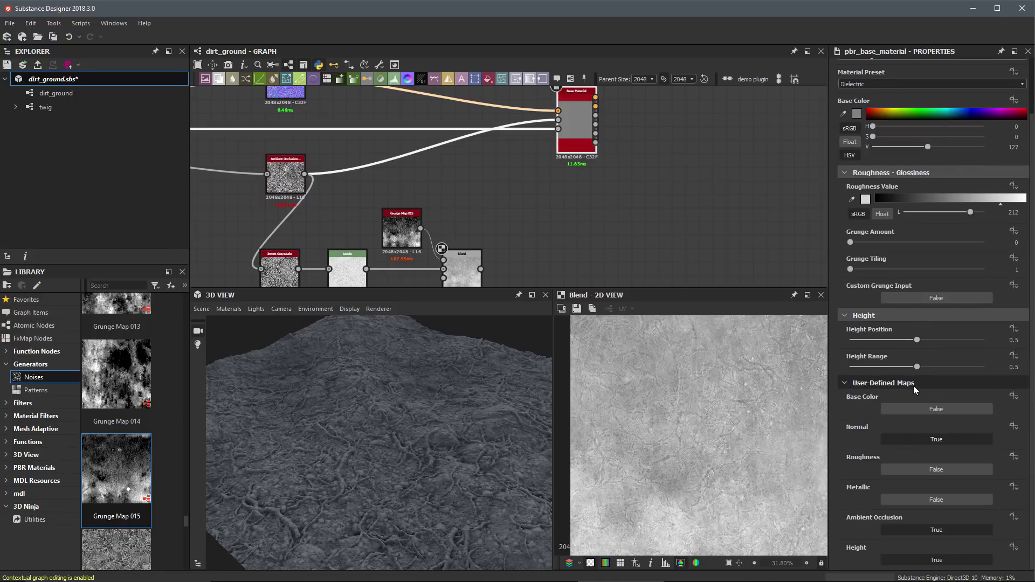
{"action": "left_click", "coordinate": [909, 470]}
{"action": "scroll", "coordinate": [554, 129], "scroll_direction": "up", "scroll_amount": 1}
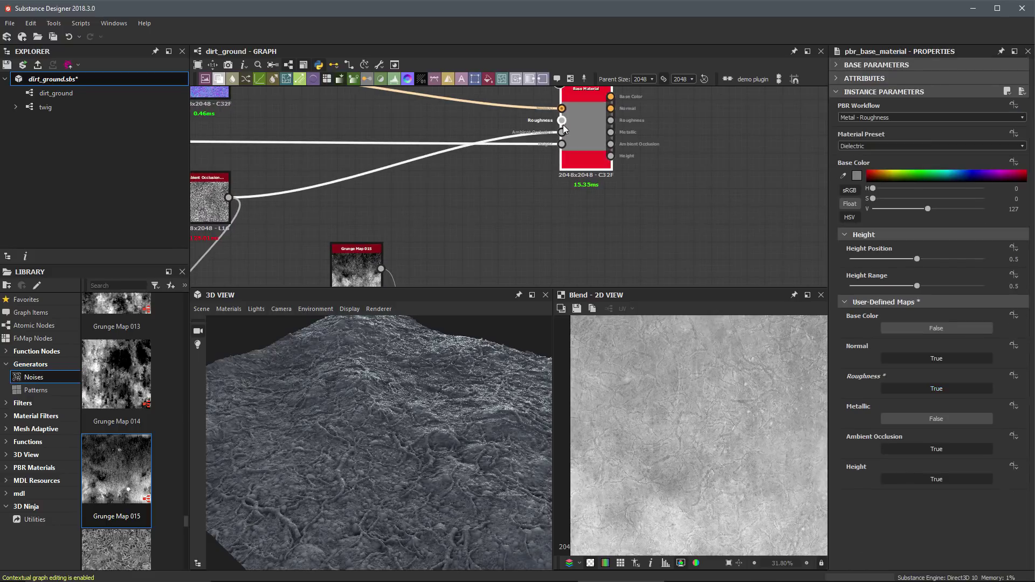
{"action": "scroll", "coordinate": [432, 178], "scroll_direction": "down", "scroll_amount": 2}
Connect the Blend output to the Base Material's Roughness input.
{"action": "middle_click_drag", "start_coordinate": [459, 183], "coordinate": [387, 189]}
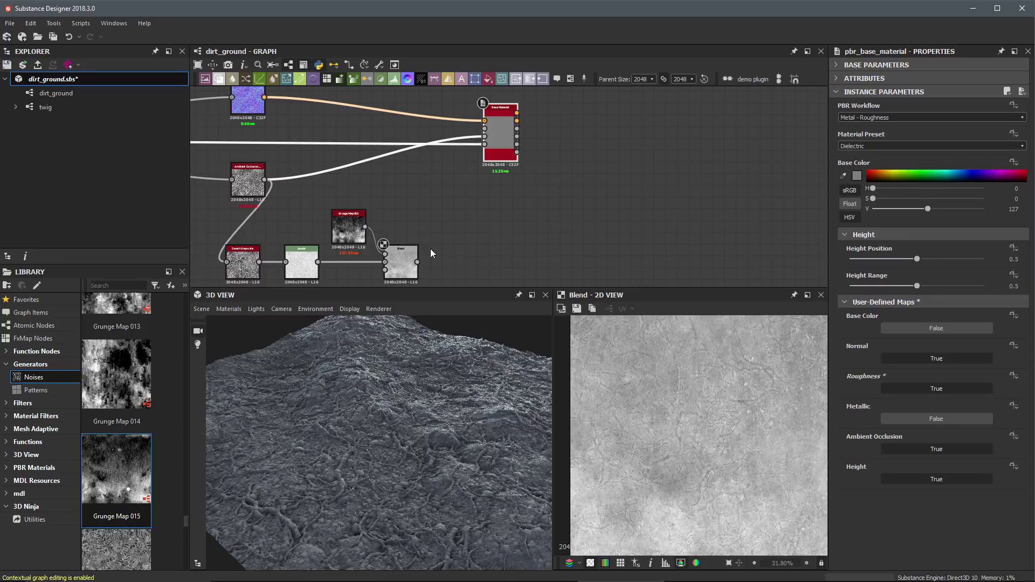
{"action": "left_click_drag", "start_coordinate": [417, 262], "coordinate": [497, 126]}
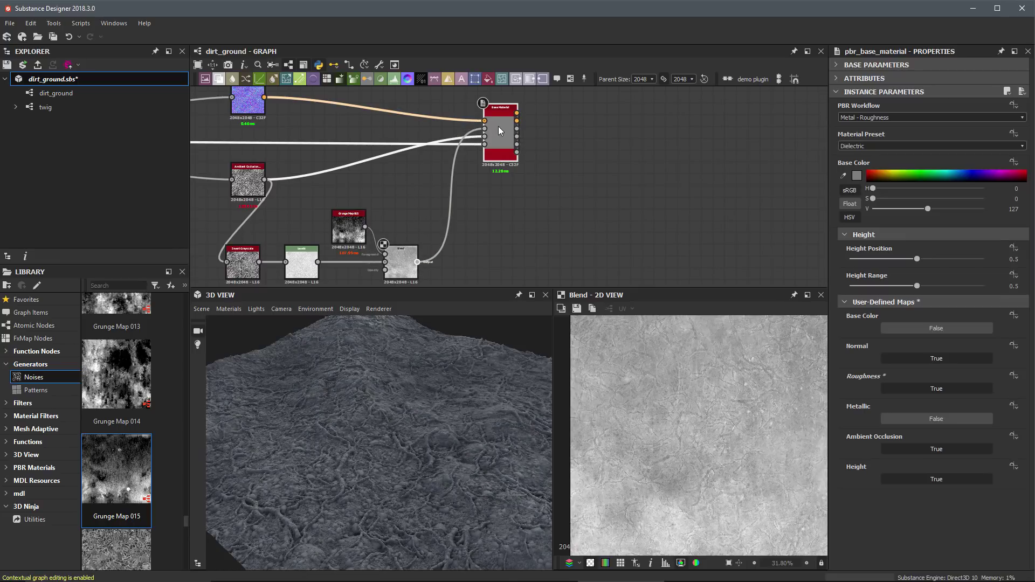
{"action": "left_click_drag", "start_coordinate": [482, 444], "coordinate": [419, 381]}
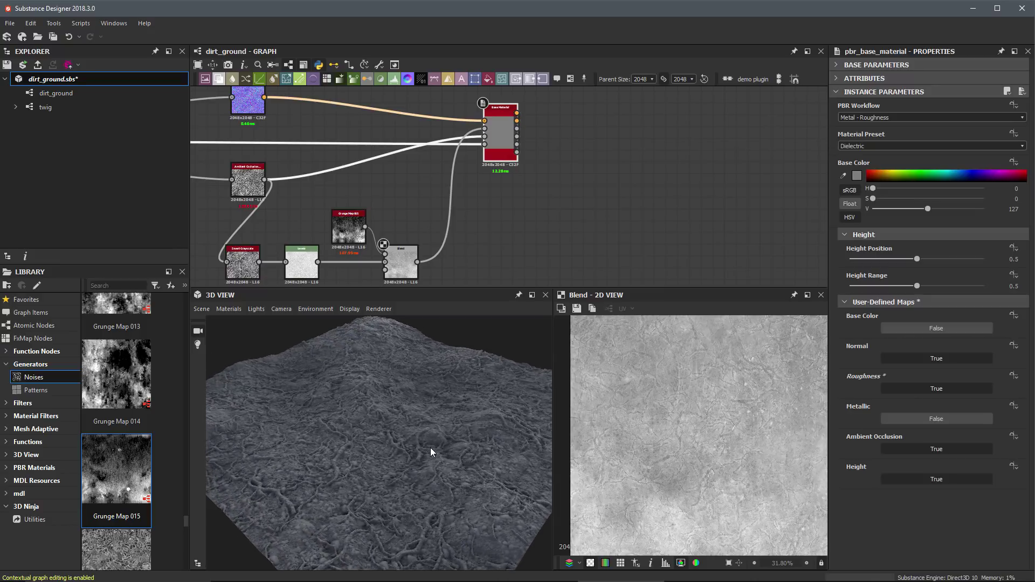
{"action": "middle_click_drag", "start_coordinate": [503, 199], "coordinate": [590, 205]}
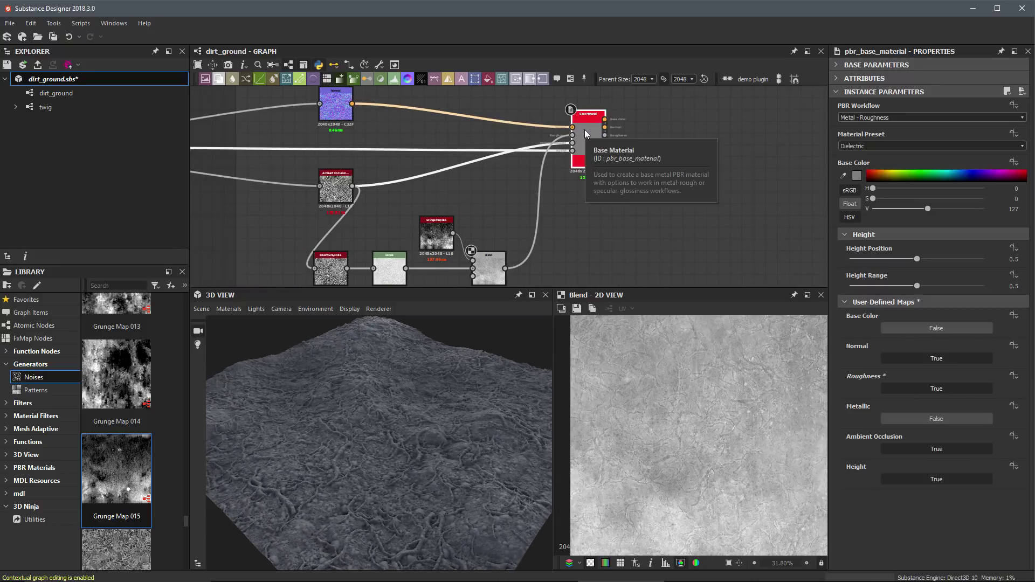
{"action": "left_click_drag", "start_coordinate": [925, 209], "coordinate": [865, 208]}
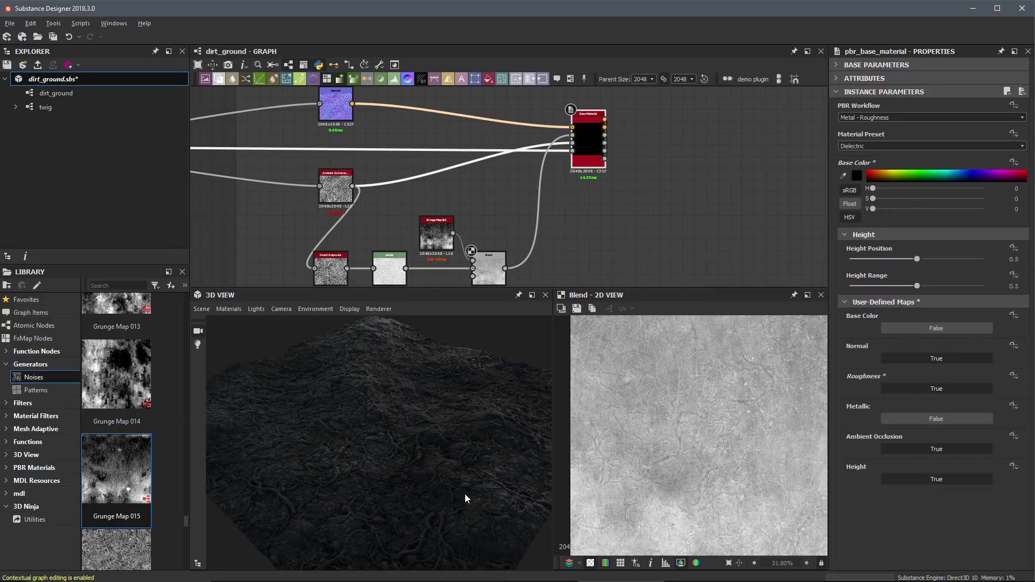
{"action": "left_click_drag", "start_coordinate": [465, 493], "coordinate": [462, 480]}
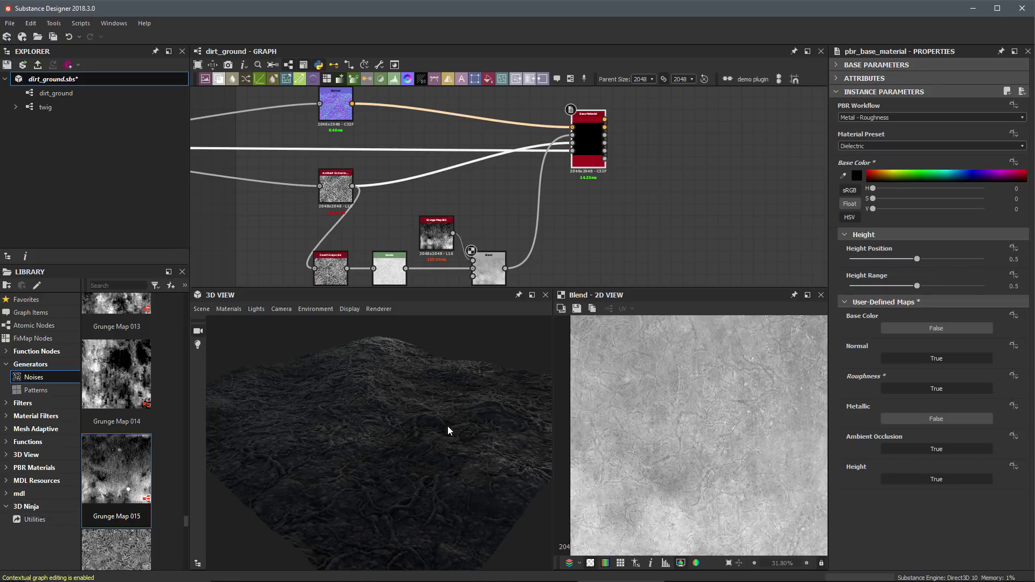
{"action": "mouse_move", "coordinate": [448, 429]}
{"action": "left_mouse_down"}
{"action": "mouse_move", "coordinate": [383, 432]}
{"action": "mouse_move", "coordinate": [409, 439]}
{"action": "mouse_move", "coordinate": [382, 445]}
{"action": "mouse_move", "coordinate": [410, 448]}
{"action": "left_mouse_up"}
{"action": "middle_click_drag", "start_coordinate": [484, 233], "coordinate": [613, 202]}
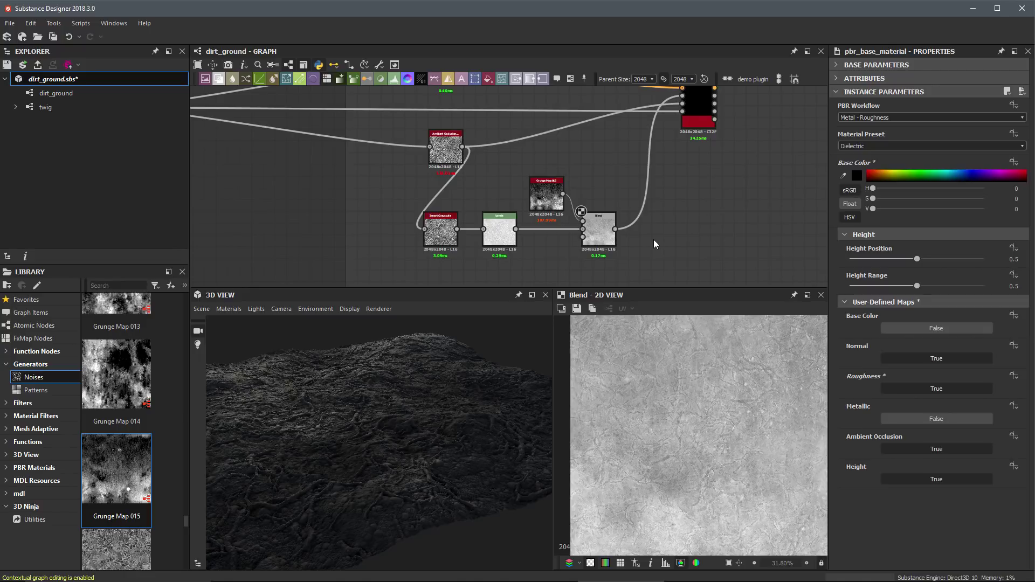
Add a Histogram Range node fed by the Blend output.
{"action": "key", "text": "space"}
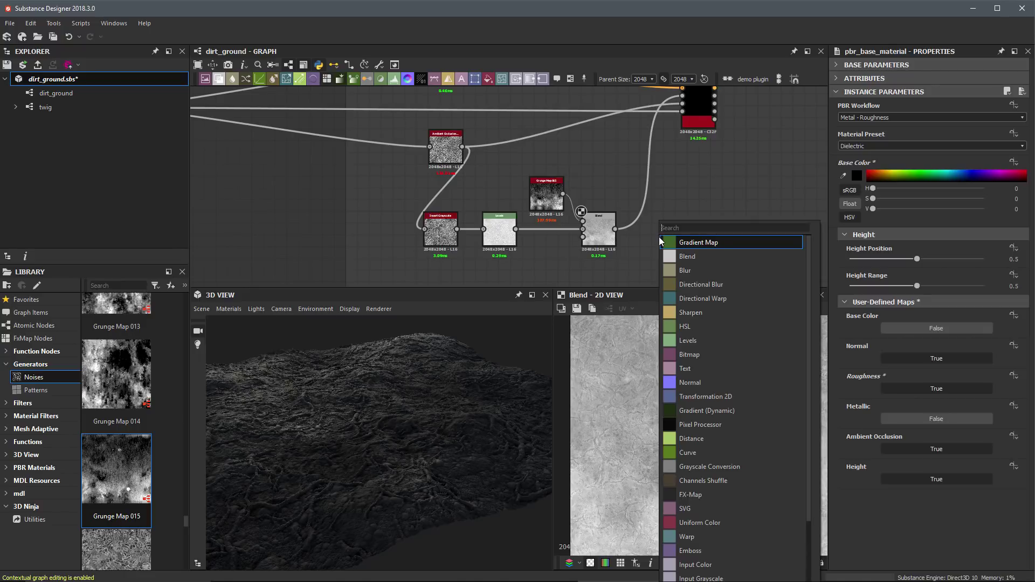
{"action": "type", "text": "his"}
{"action": "left_click", "coordinate": [691, 245]}
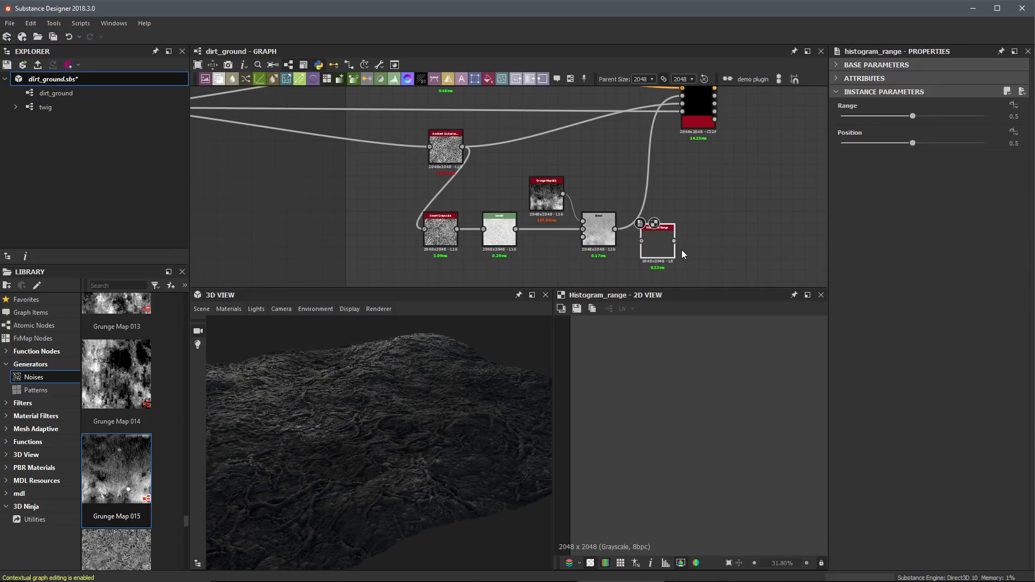
{"action": "middle_click_drag", "start_coordinate": [636, 237], "coordinate": [528, 212]}
{"action": "scroll", "coordinate": [555, 227], "scroll_direction": "up", "scroll_amount": 2}
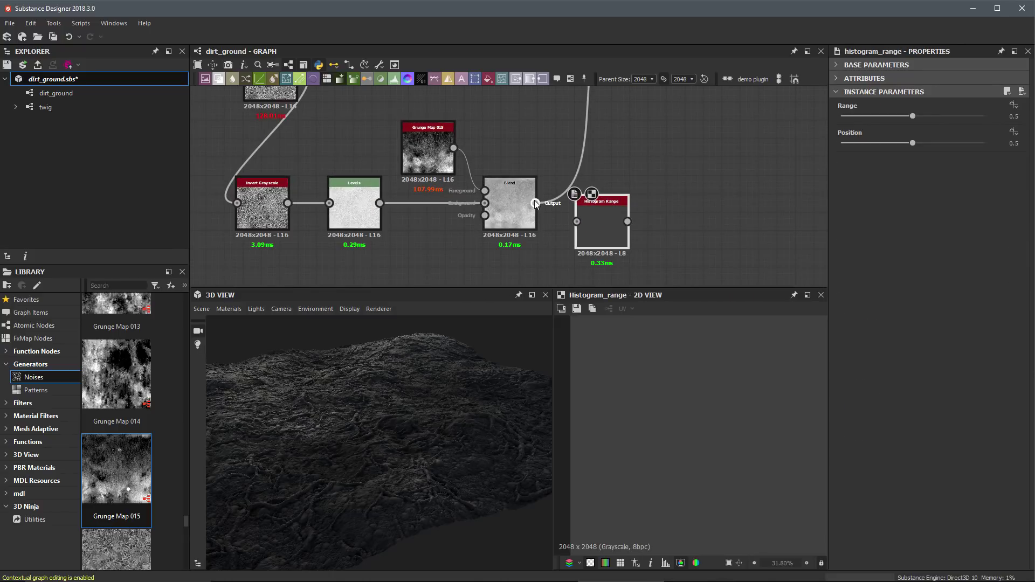
{"action": "left_click_drag", "start_coordinate": [551, 224], "coordinate": [610, 211]}
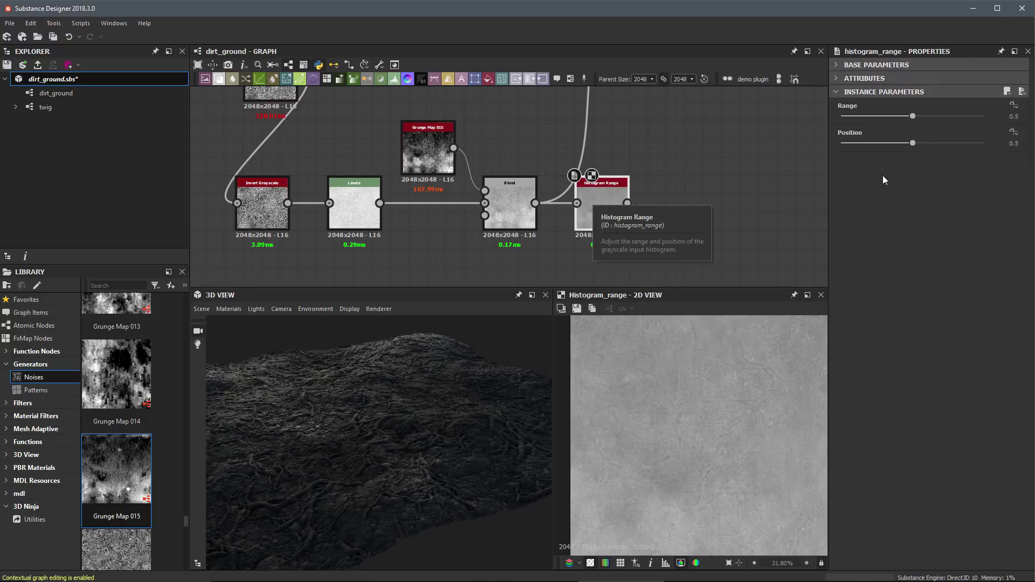
Set the Histogram Range's Range to 1 and compare it against the Blend output.
{"action": "left_click_drag", "start_coordinate": [913, 115], "coordinate": [987, 116]}
{"action": "scroll", "coordinate": [590, 202], "scroll_direction": "up", "scroll_amount": 3}
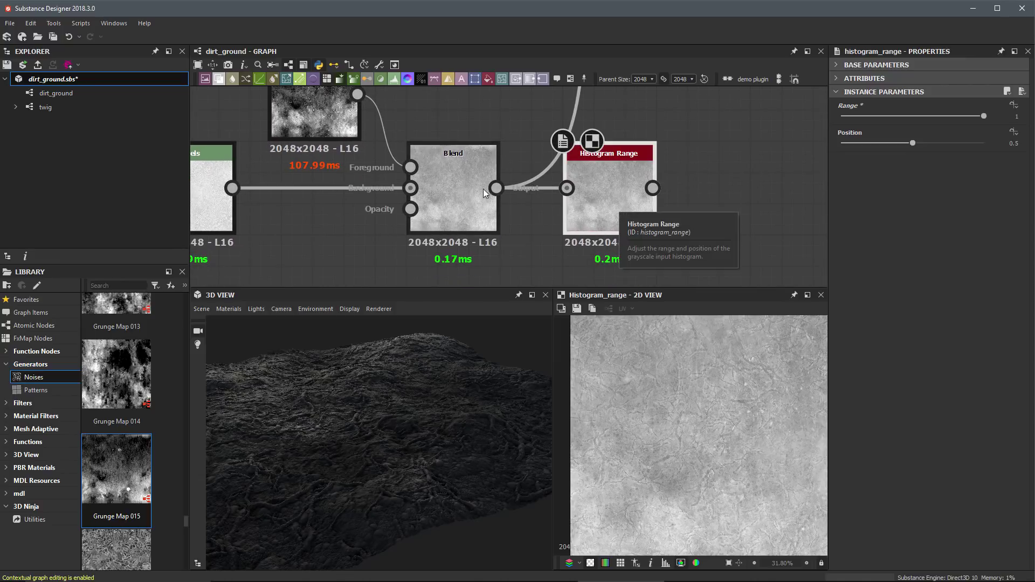
{"action": "left_click", "coordinate": [566, 188]}
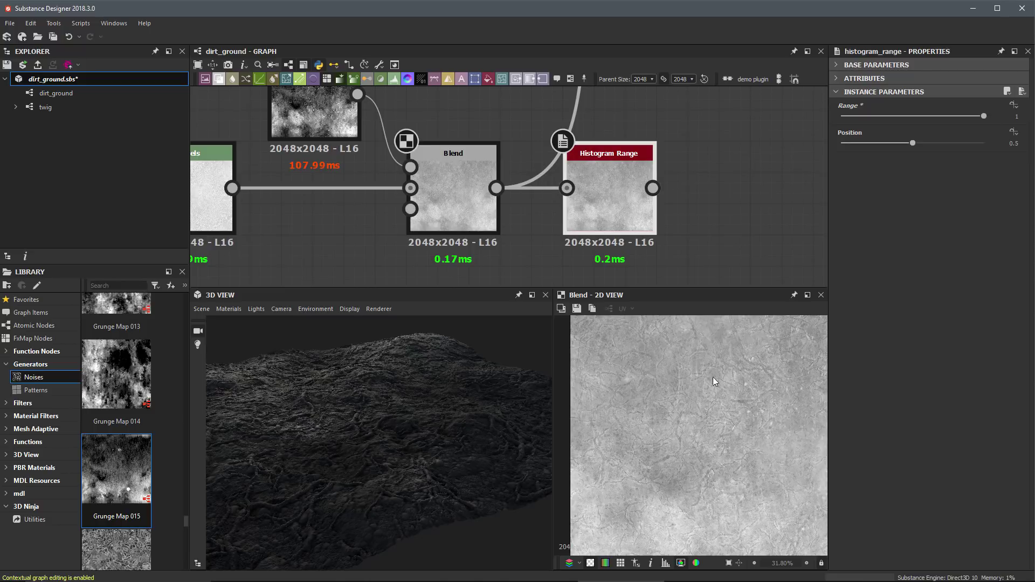
{"action": "double_click", "coordinate": [655, 190]}
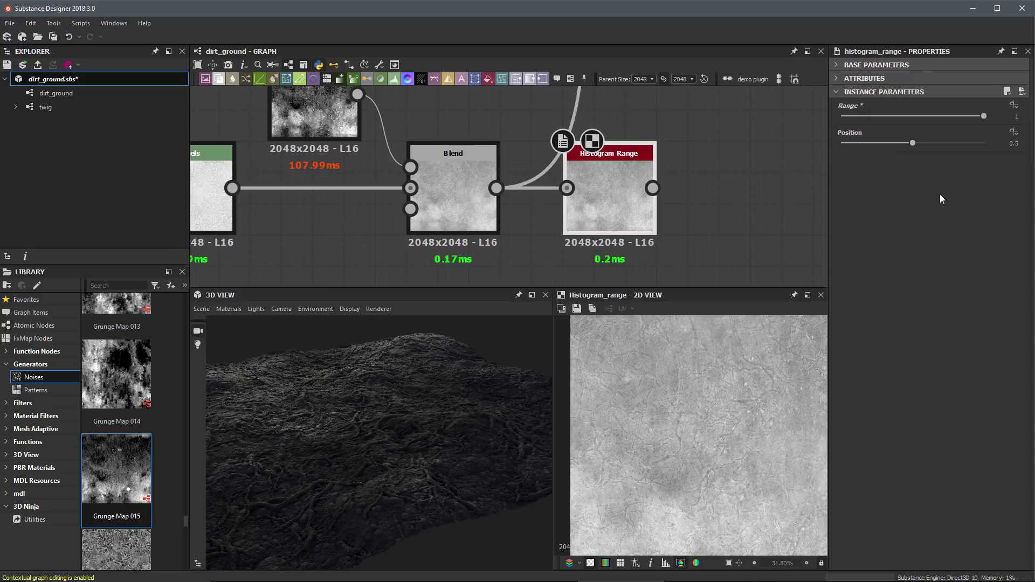
Lower the Histogram Range Position to 0.27, then 0.1, checking the darker map.
{"action": "left_click_drag", "start_coordinate": [913, 144], "coordinate": [881, 147]}
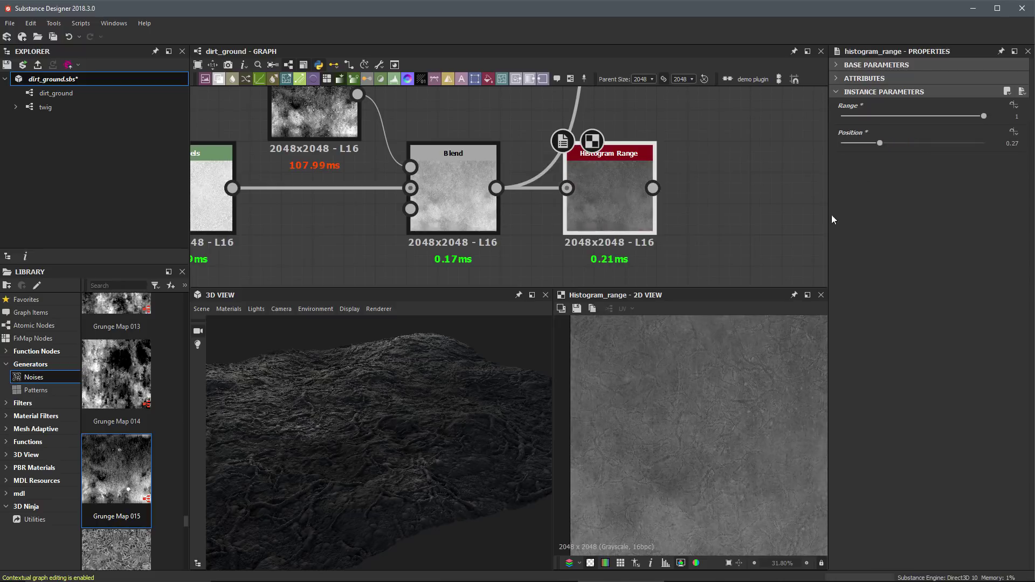
{"action": "scroll", "coordinate": [701, 389], "scroll_direction": "down", "scroll_amount": 2}
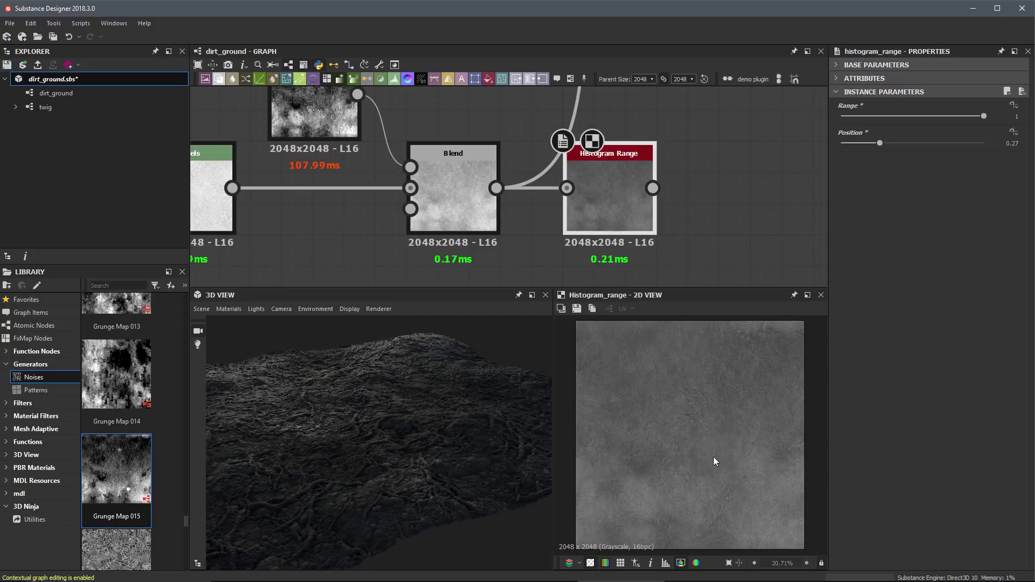
{"action": "scroll", "coordinate": [688, 399], "scroll_direction": "up", "scroll_amount": 5}
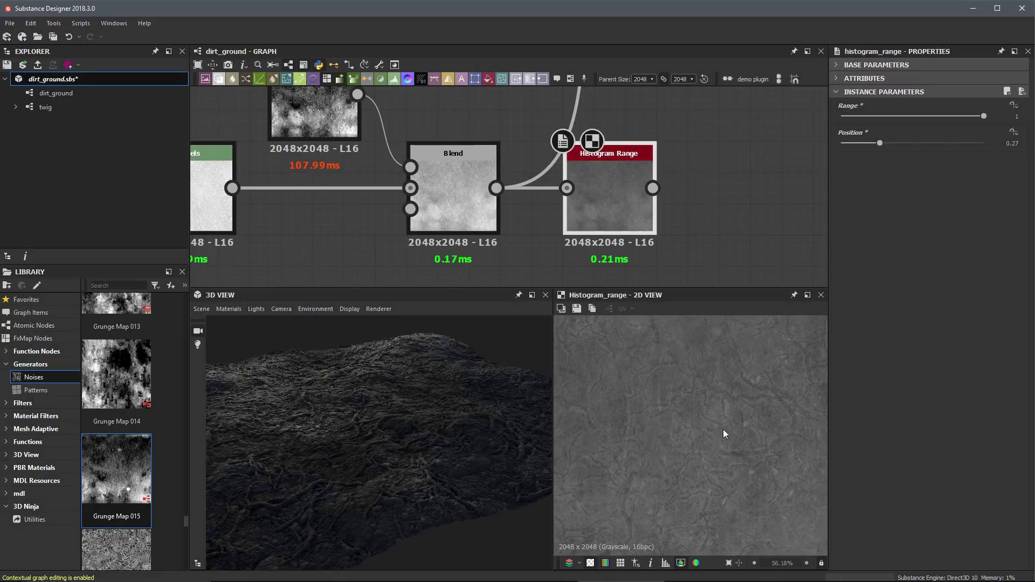
{"action": "scroll", "coordinate": [703, 390], "scroll_direction": "down", "scroll_amount": 2}
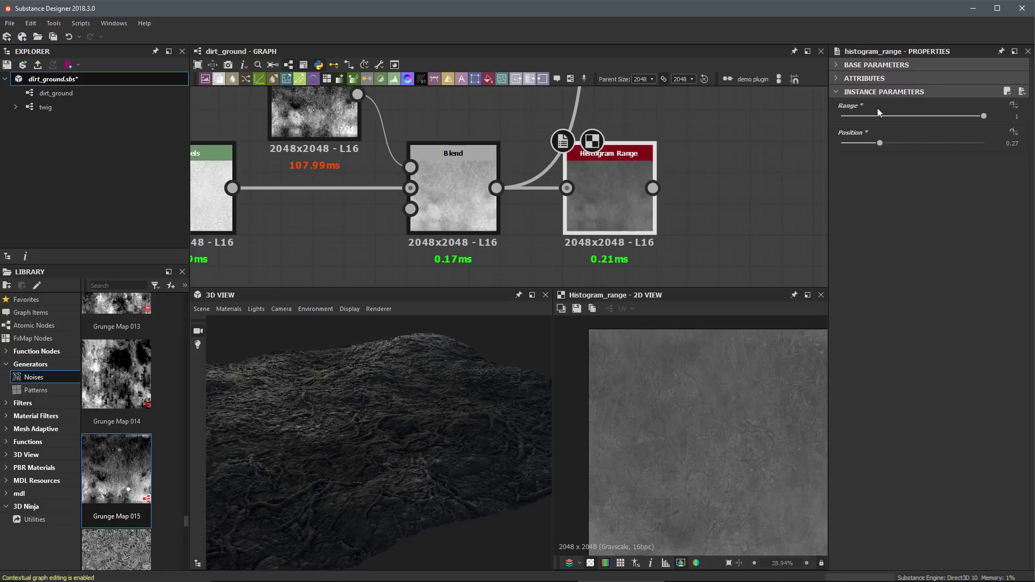
{"action": "left_click_drag", "start_coordinate": [872, 141], "coordinate": [853, 143]}
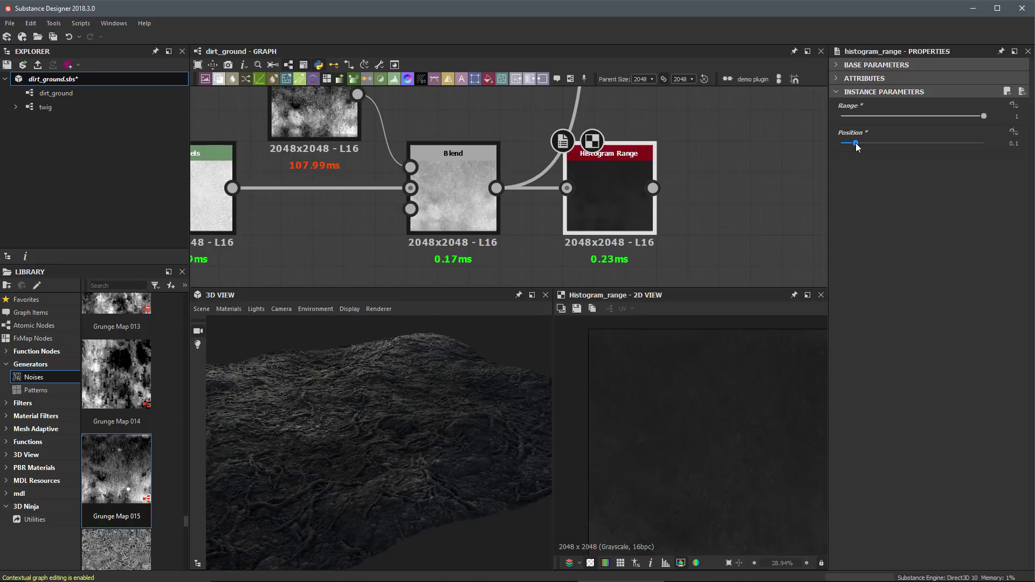
{"action": "scroll", "coordinate": [695, 455], "scroll_direction": "up", "scroll_amount": 4}
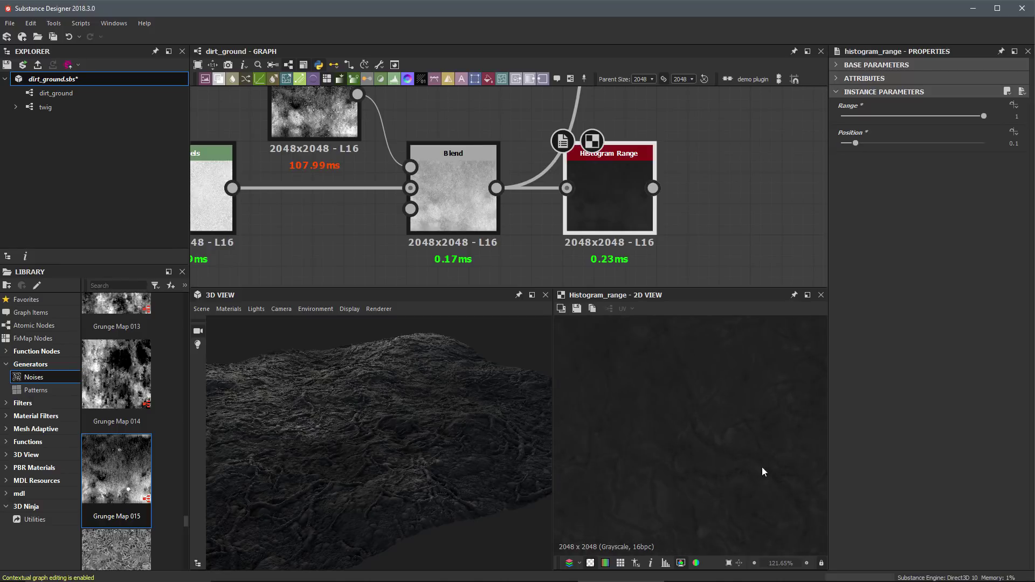
{"action": "scroll", "coordinate": [668, 413], "scroll_direction": "down", "scroll_amount": 4}
Raise Position to 0.86, then bring it back down to 0.54.
{"action": "left_click_drag", "start_coordinate": [865, 143], "coordinate": [966, 143]}
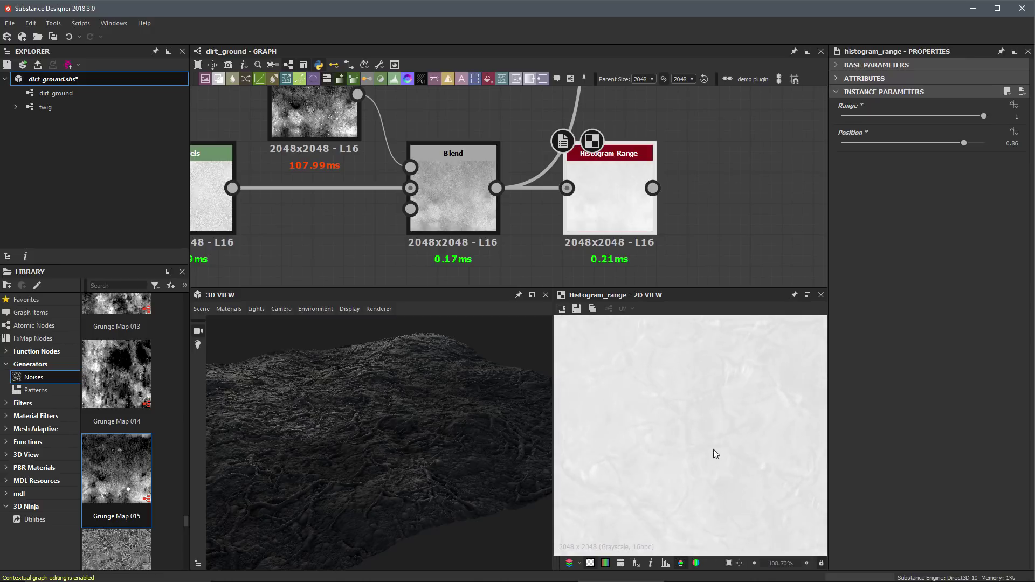
{"action": "scroll", "coordinate": [713, 448], "scroll_direction": "up", "scroll_amount": 4}
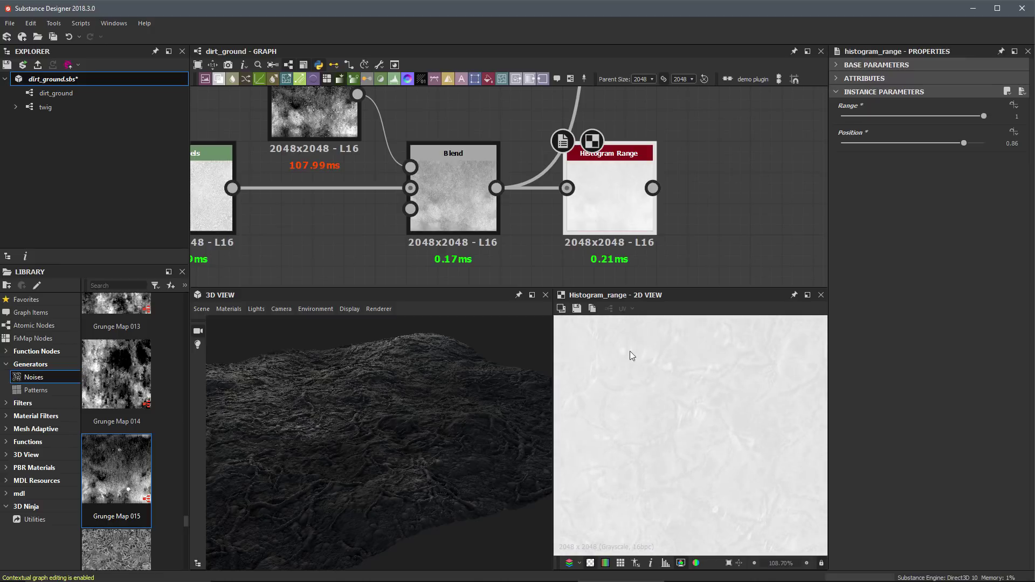
{"action": "scroll", "coordinate": [700, 166], "scroll_direction": "down", "scroll_amount": 3}
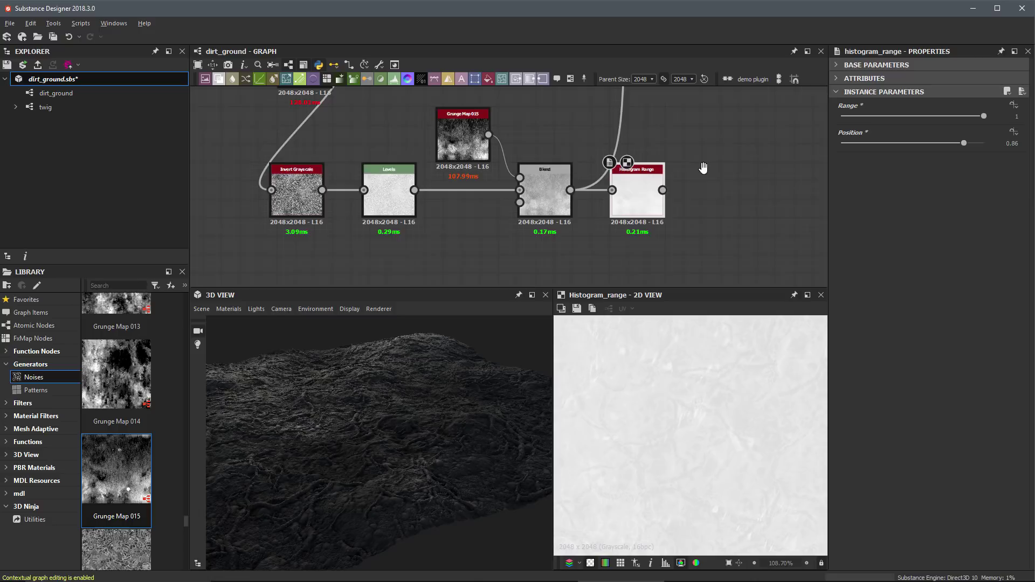
{"action": "left_click", "coordinate": [935, 145]}
{"action": "mouse_move", "coordinate": [934, 143]}
{"action": "left_mouse_down"}
{"action": "mouse_move", "coordinate": [904, 144]}
{"action": "mouse_move", "coordinate": [918, 144]}
{"action": "left_mouse_up"}
{"action": "scroll", "coordinate": [704, 439], "scroll_direction": "down", "scroll_amount": 5}
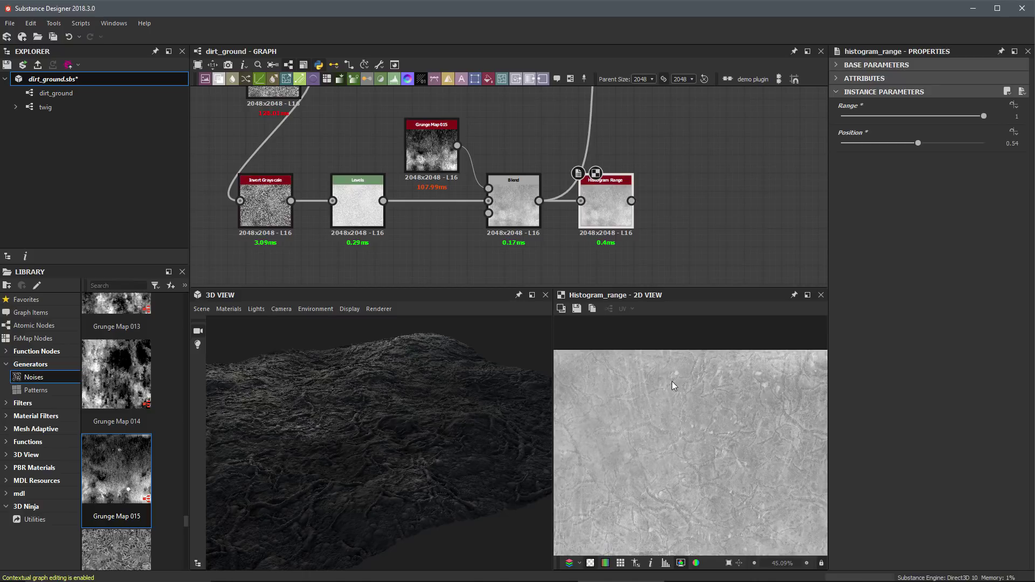
{"action": "scroll", "coordinate": [647, 184], "scroll_direction": "down", "scroll_amount": 3}
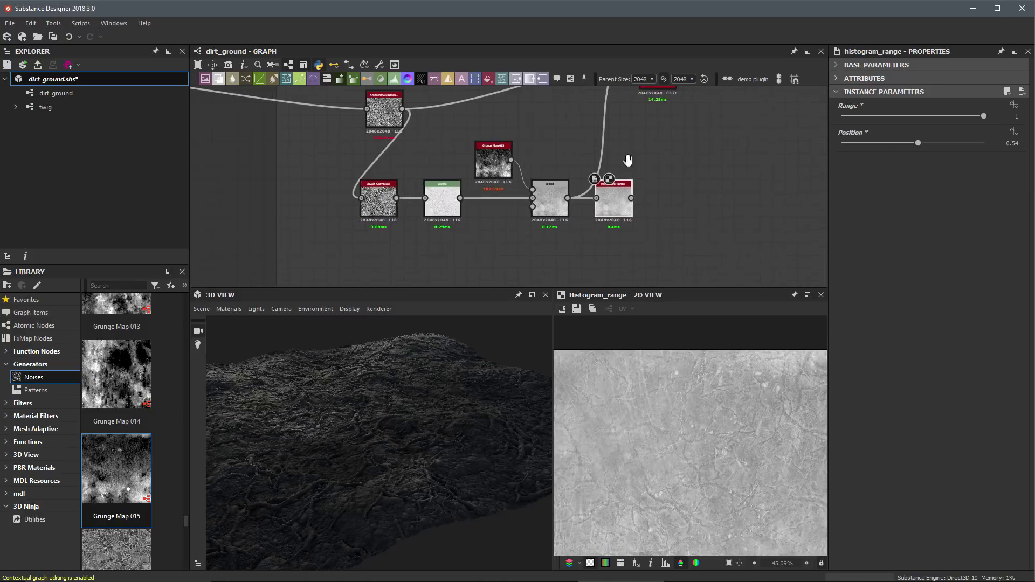
Connect the Histogram Range output to the Base Material's Roughness input.
{"action": "middle_click_drag", "start_coordinate": [625, 162], "coordinate": [562, 199]}
{"action": "left_click_drag", "start_coordinate": [558, 120], "coordinate": [565, 120]}
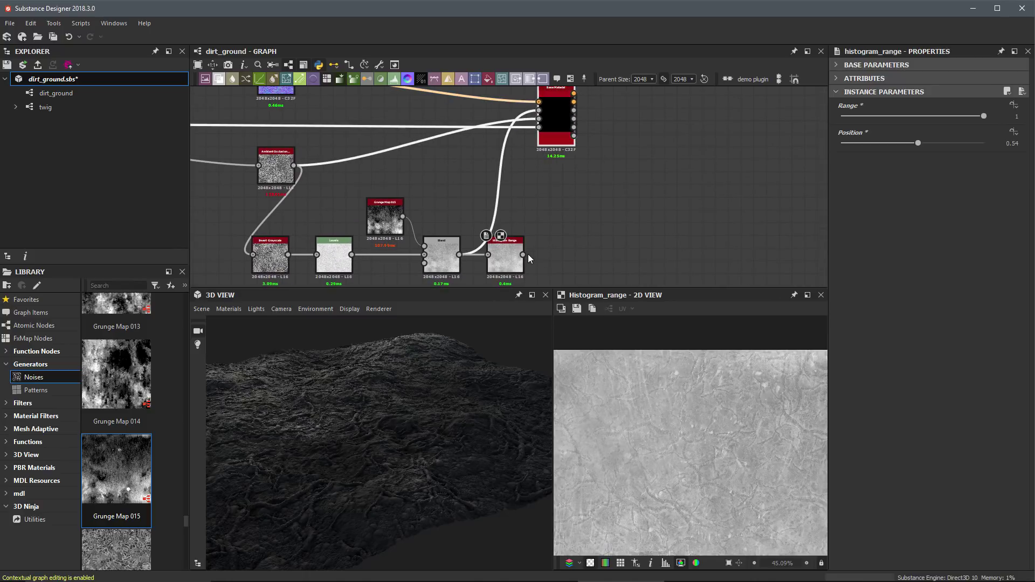
{"action": "left_click_drag", "start_coordinate": [523, 255], "coordinate": [539, 110]}
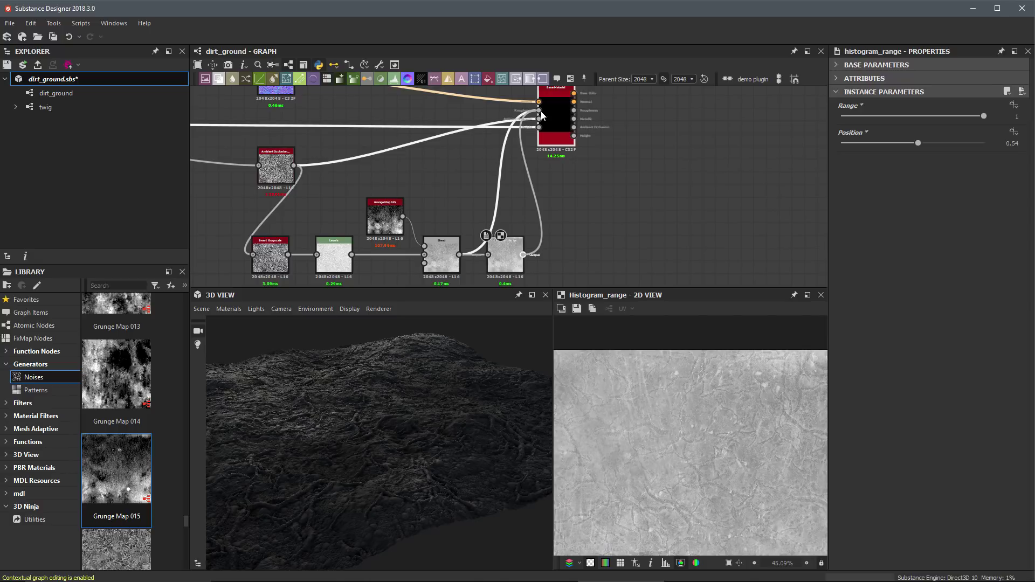
{"action": "left_click", "coordinate": [556, 111]}
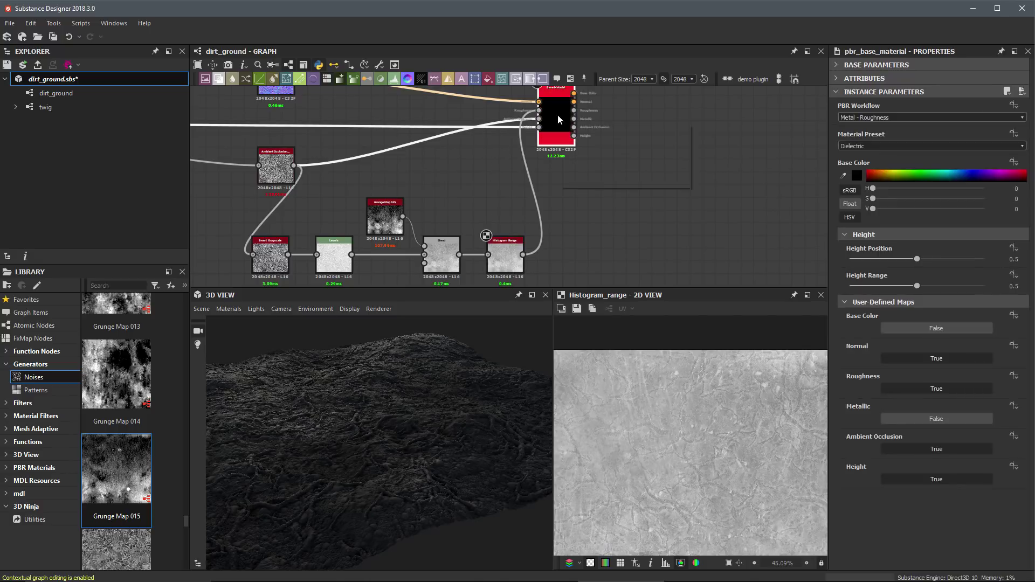
{"action": "middle_click_drag", "start_coordinate": [558, 119], "coordinate": [612, 116]}
{"action": "left_click", "coordinate": [560, 250]}
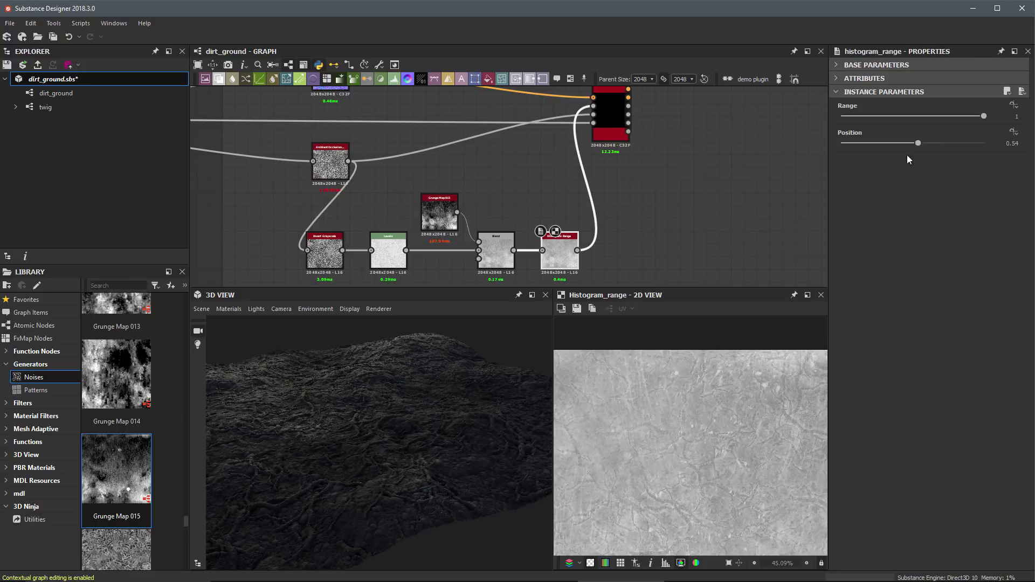
Test Histogram Range Position at about 0.4, 0.75 and 0.49 while orbiting the 3D terrain.
{"action": "left_click_drag", "start_coordinate": [919, 143], "coordinate": [896, 143]}
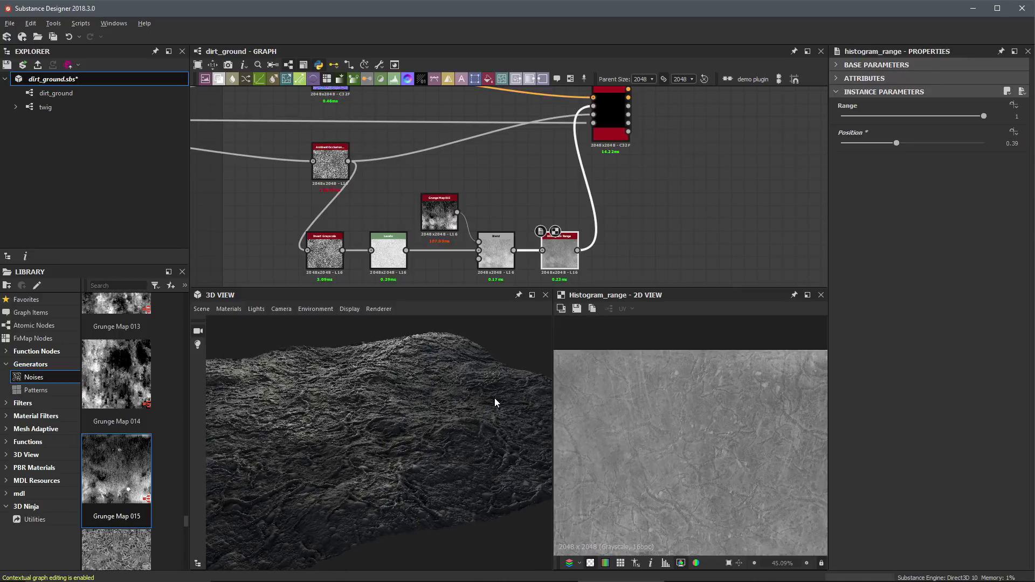
{"action": "mouse_move", "coordinate": [458, 429]}
{"action": "left_mouse_down"}
{"action": "mouse_move", "coordinate": [393, 426]}
{"action": "mouse_move", "coordinate": [470, 436]}
{"action": "left_mouse_up"}
{"action": "left_click_drag", "start_coordinate": [380, 445], "coordinate": [411, 467]}
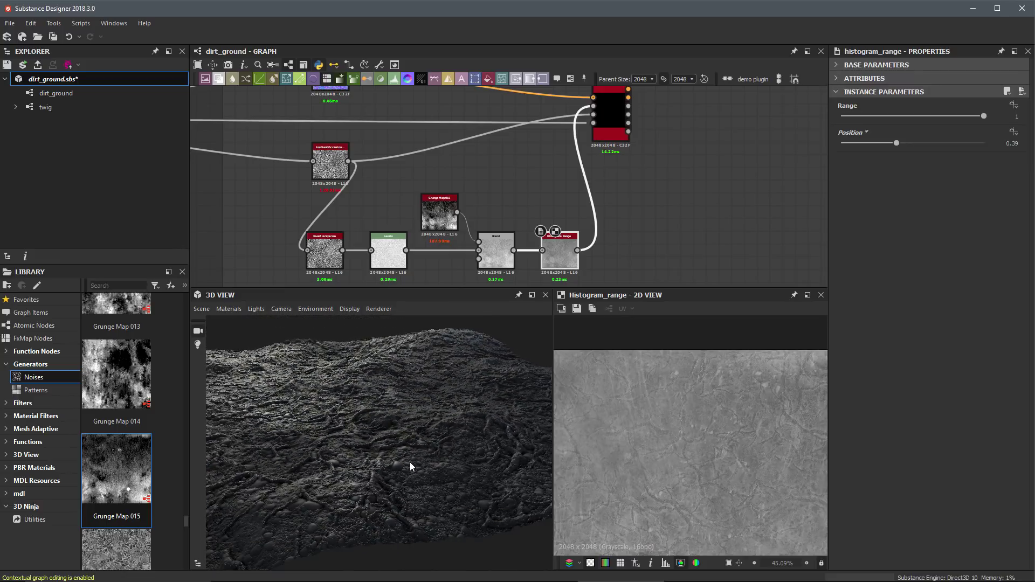
{"action": "left_click_drag", "start_coordinate": [897, 142], "coordinate": [949, 145]}
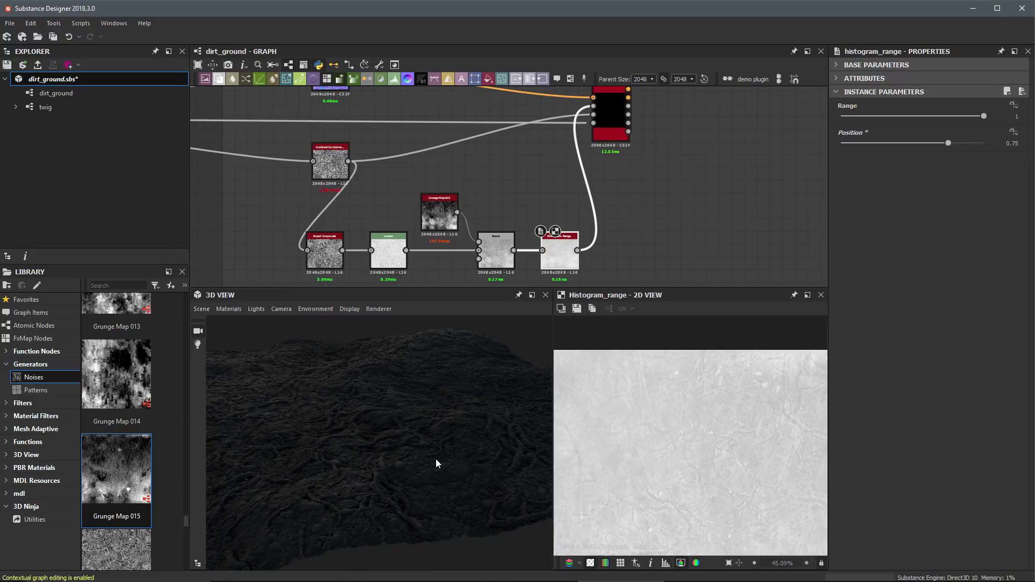
{"action": "mouse_move", "coordinate": [439, 460]}
{"action": "left_mouse_down"}
{"action": "mouse_move", "coordinate": [462, 455]}
{"action": "mouse_move", "coordinate": [444, 454]}
{"action": "left_mouse_up"}
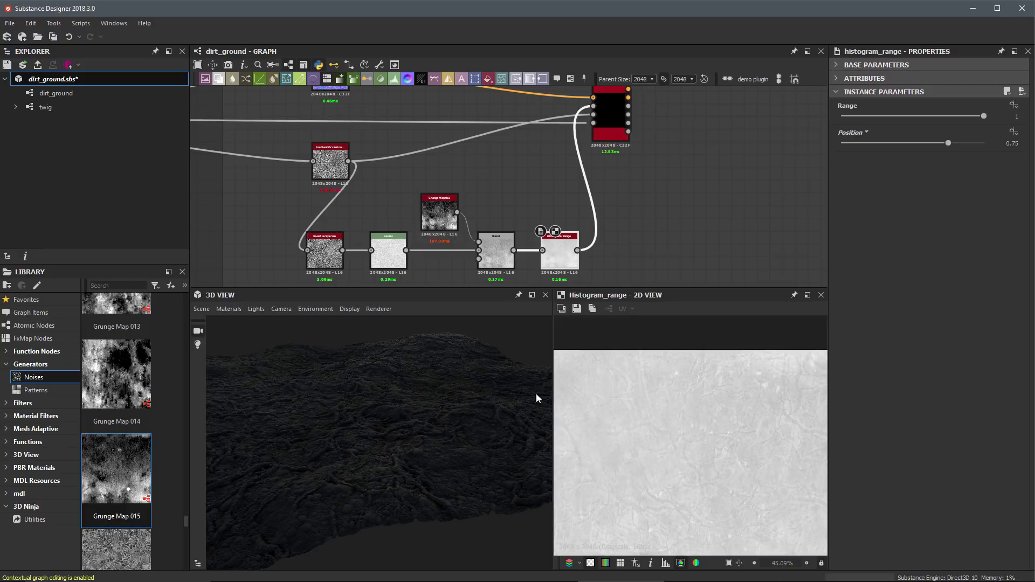
{"action": "left_click_drag", "start_coordinate": [536, 398], "coordinate": [469, 400]}
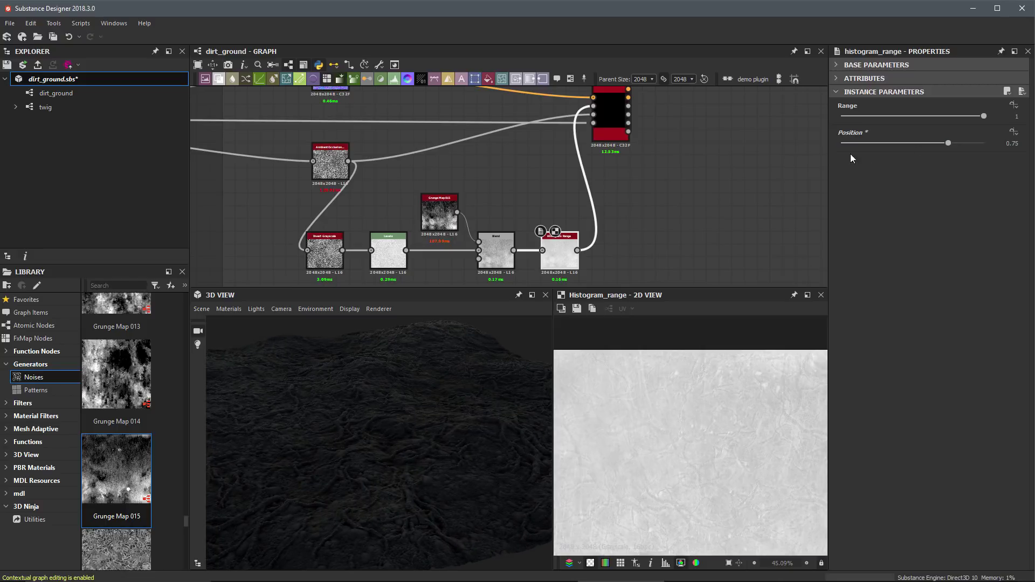
{"action": "left_click_drag", "start_coordinate": [920, 143], "coordinate": [912, 143]}
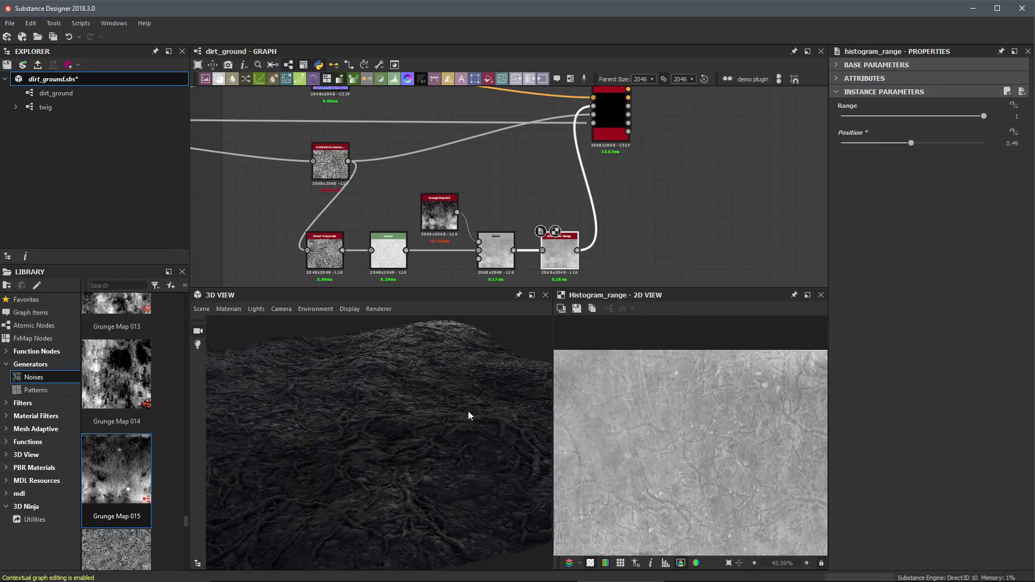
{"action": "left_click_drag", "start_coordinate": [468, 411], "coordinate": [464, 420]}
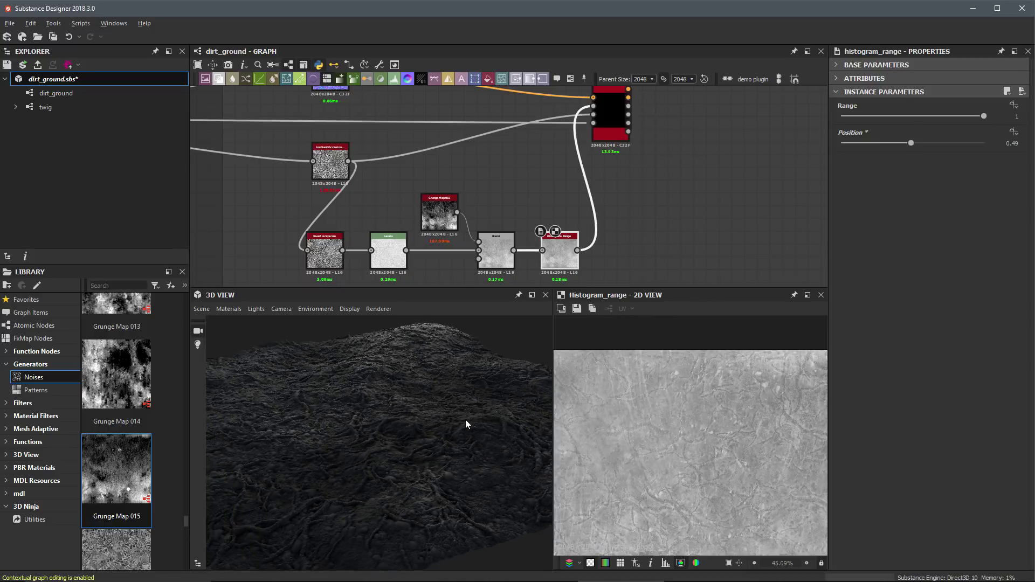
Enter exactly 0.5 as the Histogram Range Position value.
{"action": "left_click", "coordinate": [1009, 143]}
{"action": "double_click", "coordinate": [1008, 143]}
{"action": "type", "text": "0.5"}
{"action": "key", "text": "Return"}
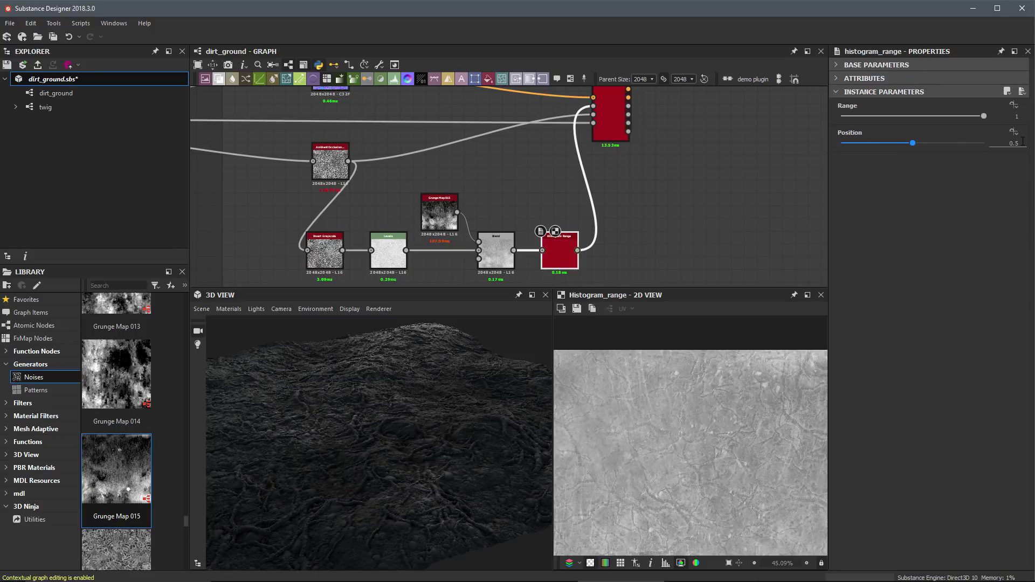
{"action": "left_click_drag", "start_coordinate": [476, 449], "coordinate": [425, 460]}
{"action": "scroll", "coordinate": [705, 170], "scroll_direction": "down", "scroll_amount": 3}
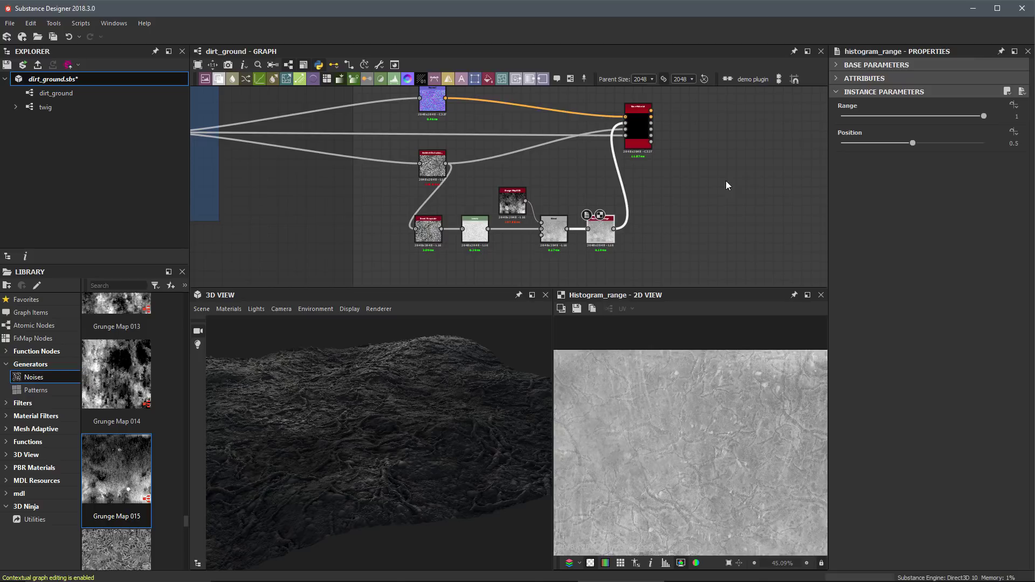
Expose Position through its function menu as a new input named 'roughness_amount'.
{"action": "left_click", "coordinate": [1014, 132]}
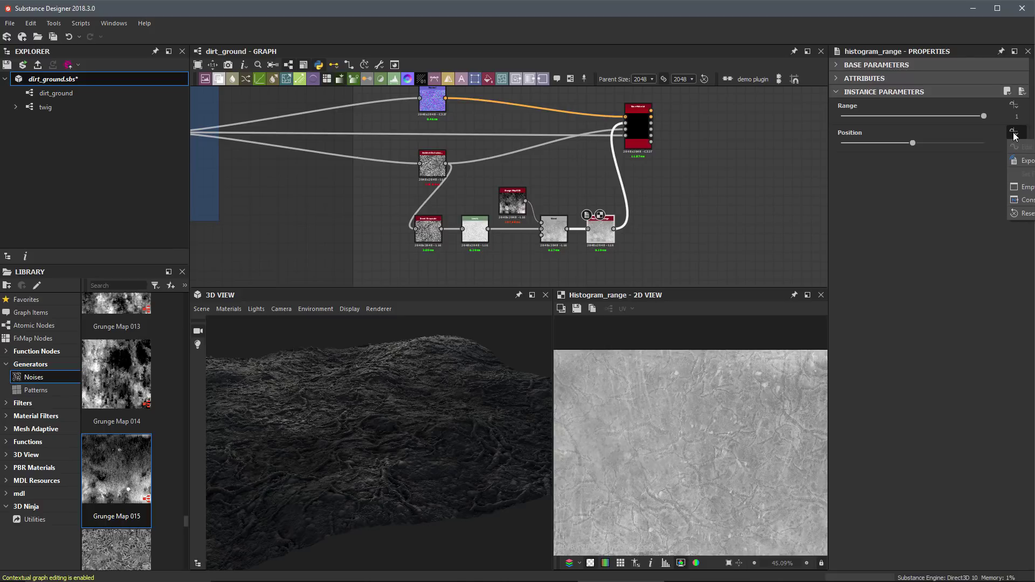
{"action": "left_click", "coordinate": [1028, 166]}
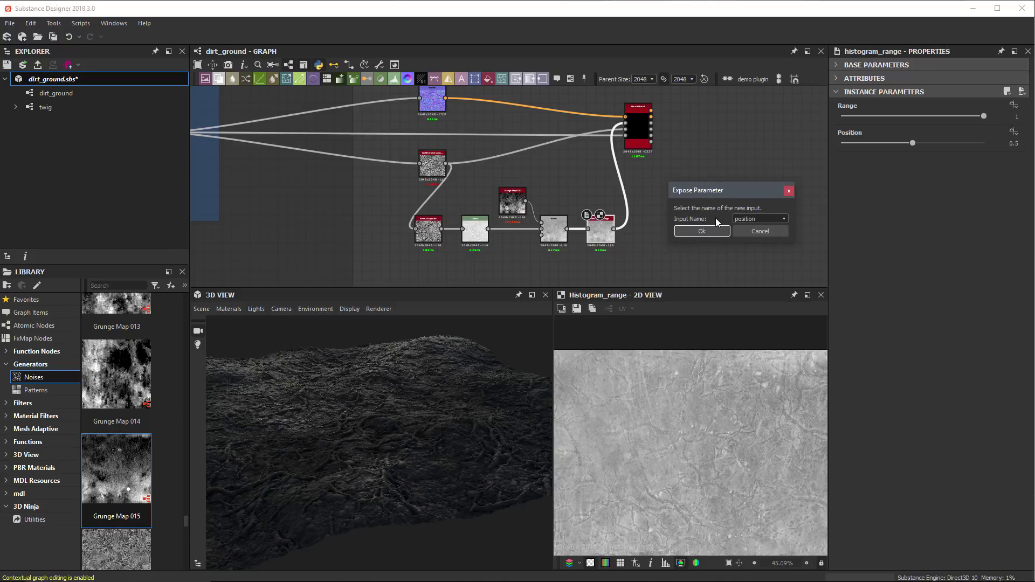
{"action": "left_click", "coordinate": [751, 220]}
{"action": "left_click", "coordinate": [745, 235]}
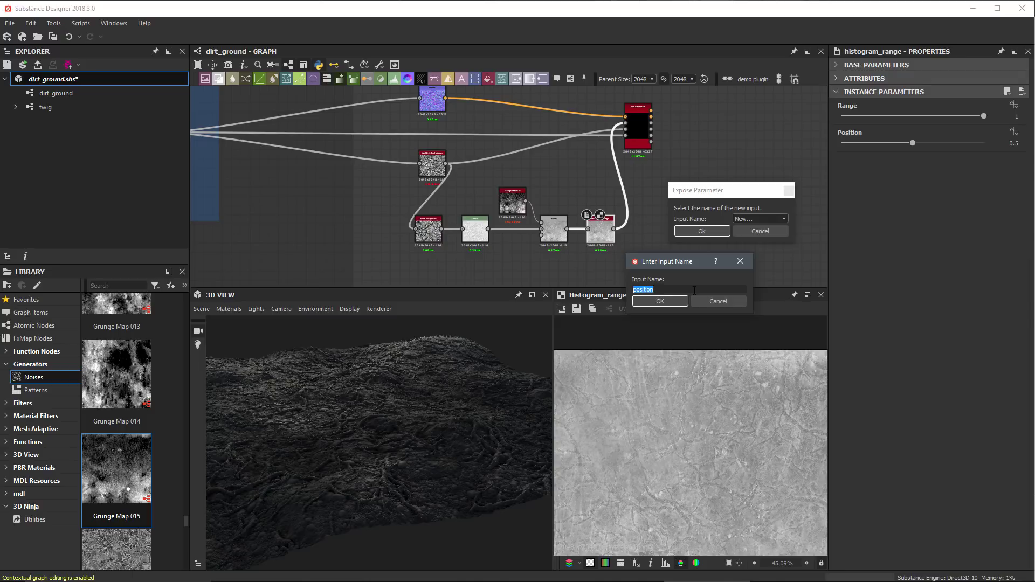
{"action": "type", "text": "roughness_amount"}
{"action": "key", "text": "Return"}
{"action": "left_click", "coordinate": [703, 230]}
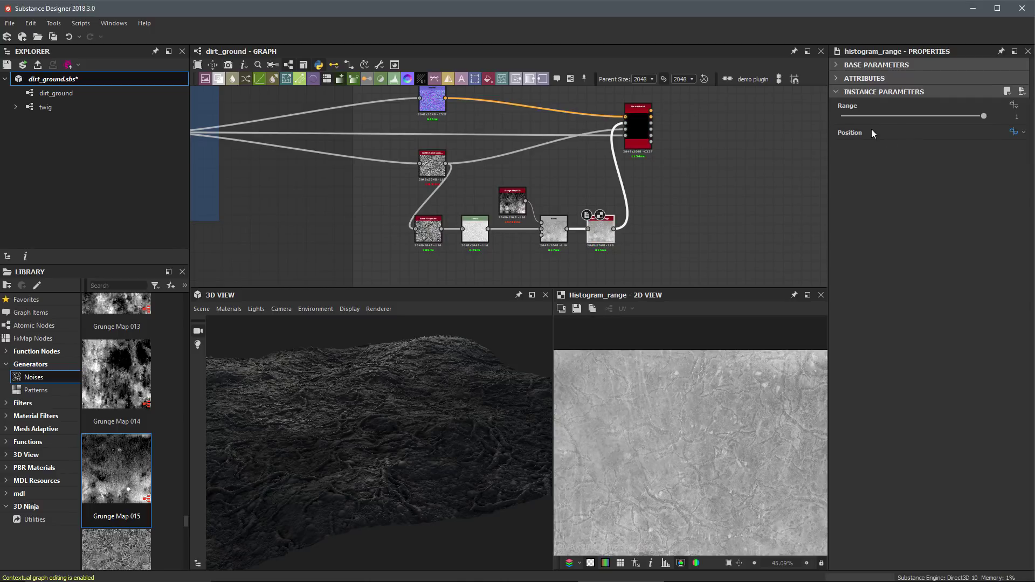
Relabel the Position float input parameter as 'Roughness Amount' in the graph properties.
{"action": "left_click", "coordinate": [683, 187]}
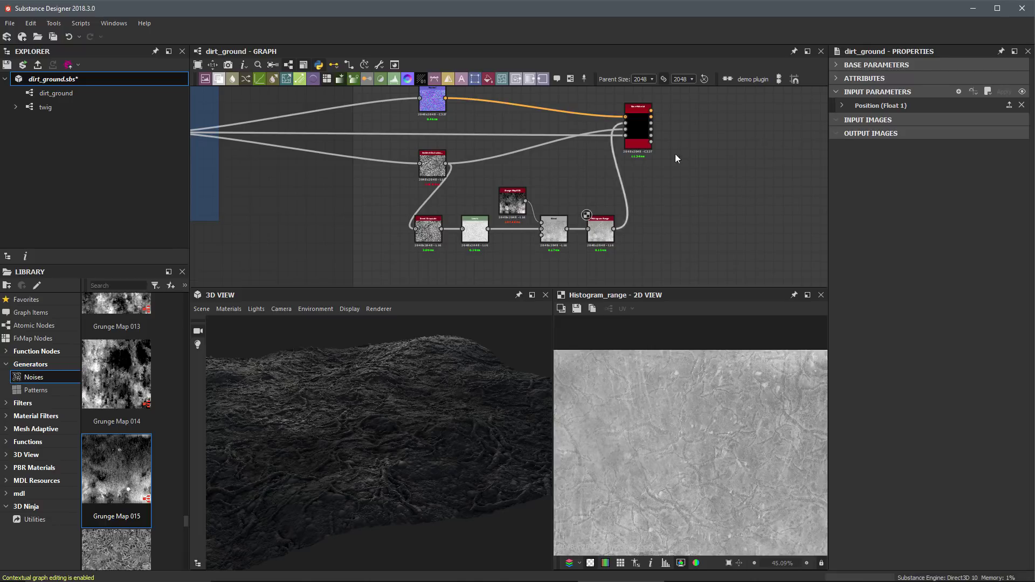
{"action": "left_click", "coordinate": [842, 105]}
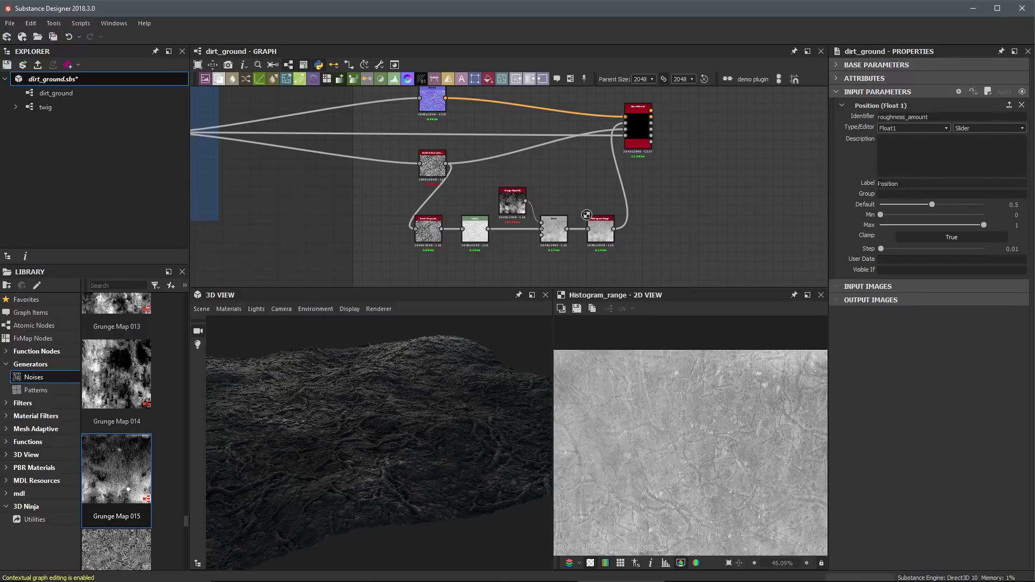
{"action": "left_click_drag", "start_coordinate": [897, 184], "coordinate": [861, 179]}
{"action": "type", "text": "Roughness Amount"}
{"action": "key", "text": "Return"}
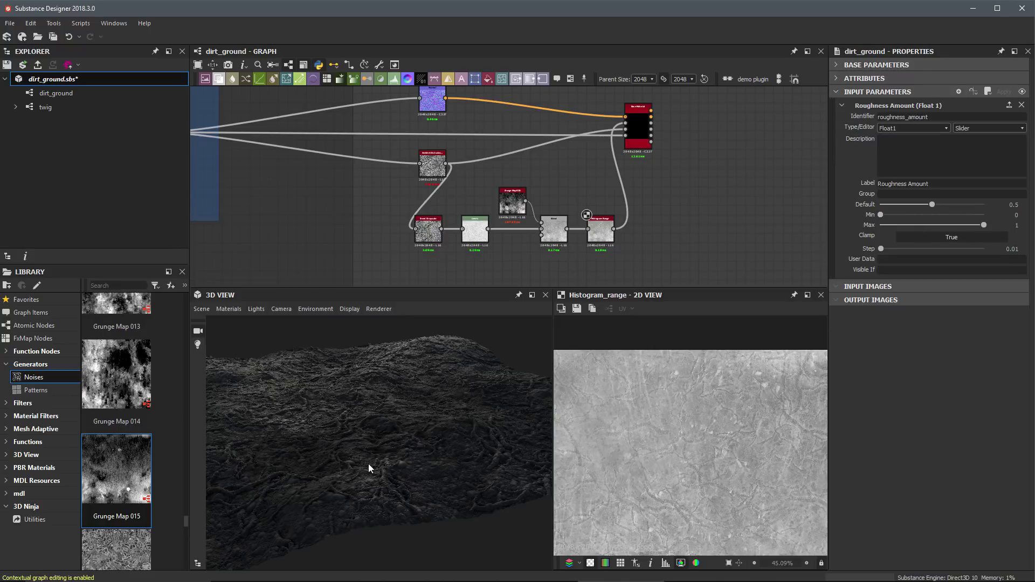
{"action": "mouse_move", "coordinate": [418, 442]}
{"action": "left_mouse_down"}
{"action": "mouse_move", "coordinate": [423, 453]}
{"action": "mouse_move", "coordinate": [400, 444]}
{"action": "left_mouse_up"}
{"action": "scroll", "coordinate": [594, 193], "scroll_direction": "down", "scroll_amount": 1}
{"action": "middle_click_drag", "start_coordinate": [539, 235], "coordinate": [592, 207]}
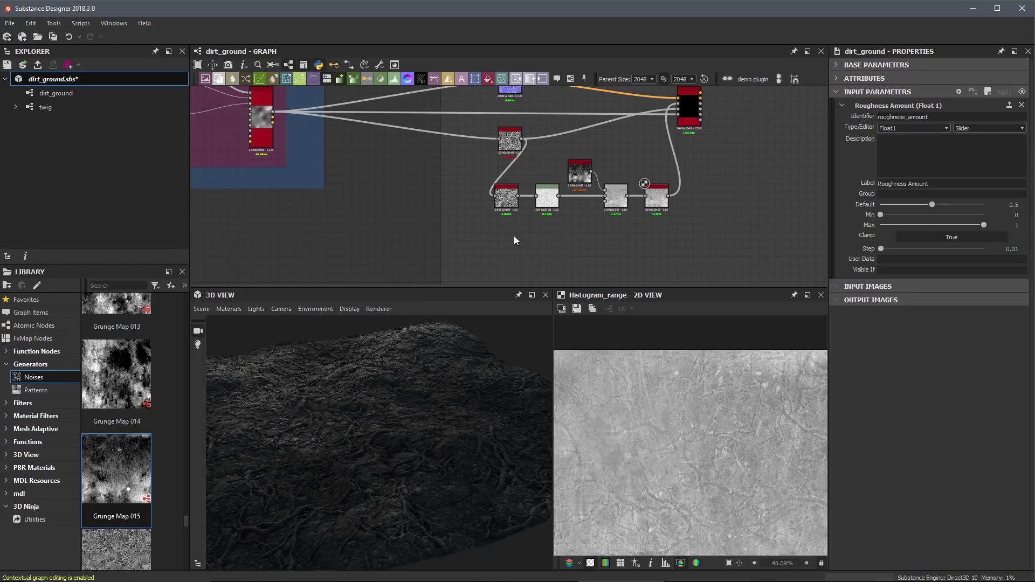
Move the output node further right and select the roughness and map-extraction nodes together.
{"action": "scroll", "coordinate": [514, 240], "scroll_direction": "down", "scroll_amount": 6}
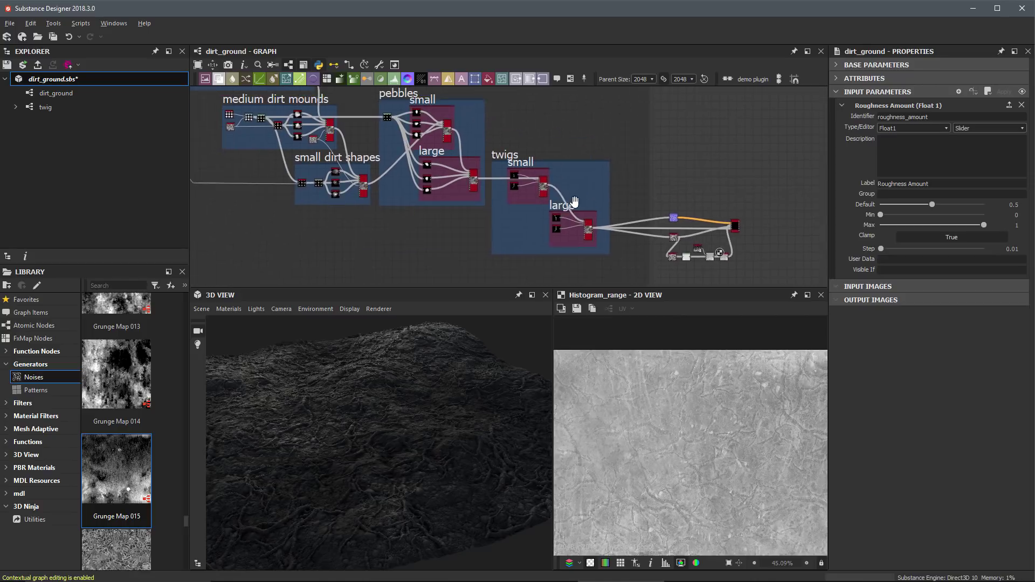
{"action": "key", "text": "f"}
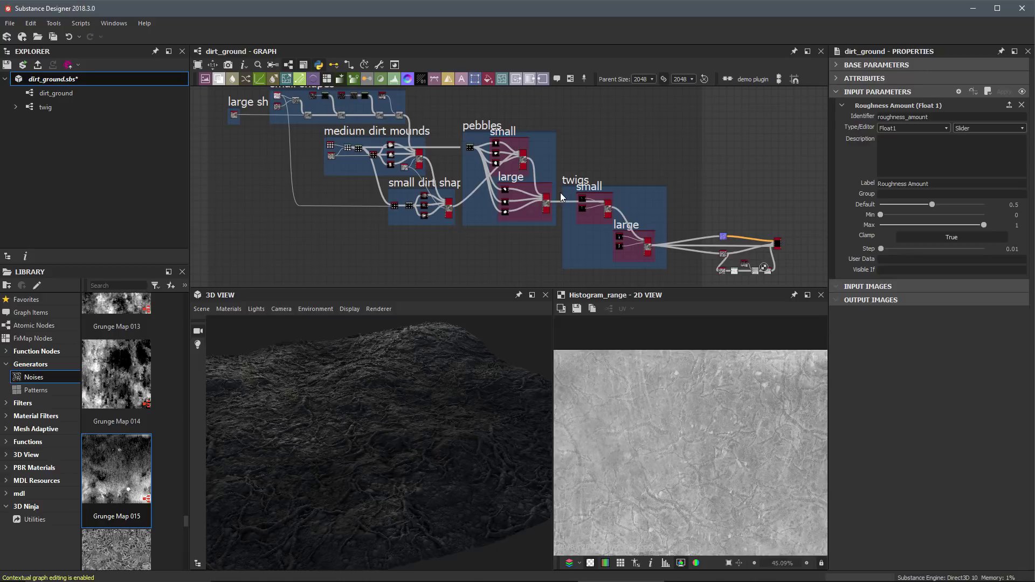
{"action": "scroll", "coordinate": [736, 231], "scroll_direction": "up", "scroll_amount": 3}
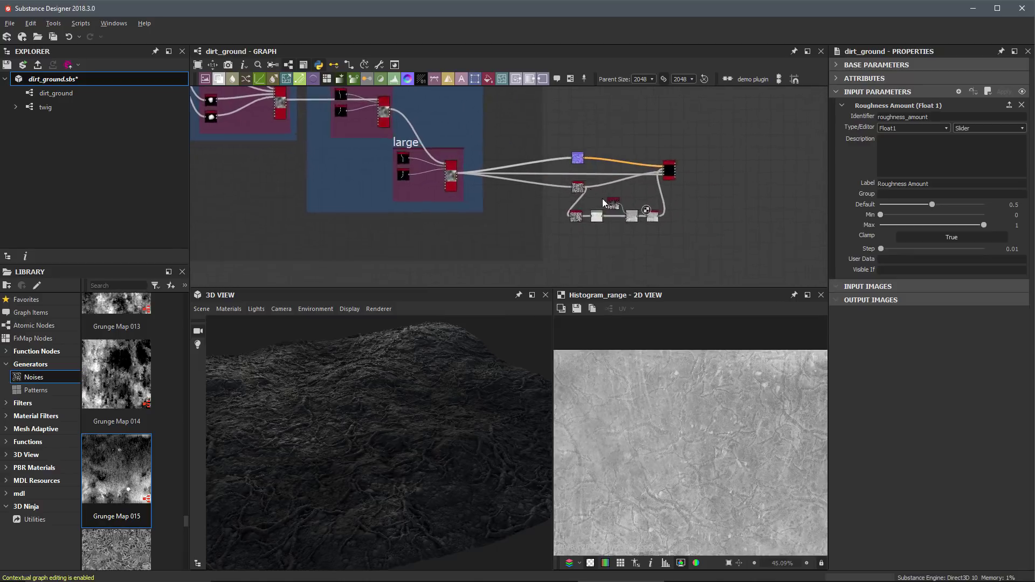
{"action": "scroll", "coordinate": [603, 203], "scroll_direction": "up", "scroll_amount": 2}
{"action": "left_click_drag", "start_coordinate": [499, 190], "coordinate": [646, 234]}
{"action": "scroll", "coordinate": [707, 162], "scroll_direction": "down", "scroll_amount": 2}
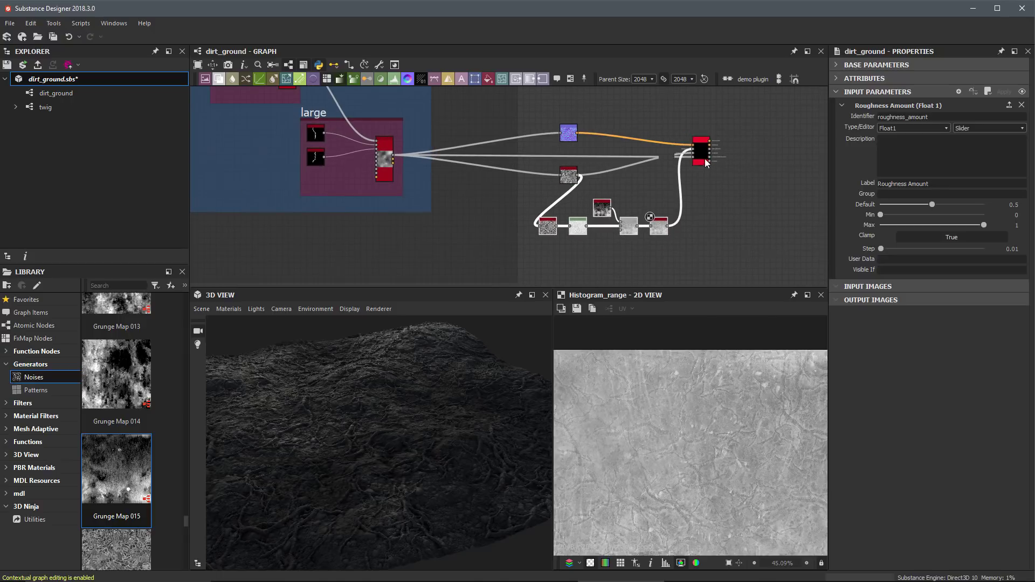
{"action": "left_click_drag", "start_coordinate": [706, 162], "coordinate": [783, 158]}
{"action": "scroll", "coordinate": [740, 197], "scroll_direction": "down", "scroll_amount": 2}
{"action": "middle_click_drag", "start_coordinate": [741, 198], "coordinate": [717, 191]}
{"action": "left_click_drag", "start_coordinate": [582, 122], "coordinate": [695, 236]}
{"action": "middle_click_drag", "start_coordinate": [688, 200], "coordinate": [610, 235]}
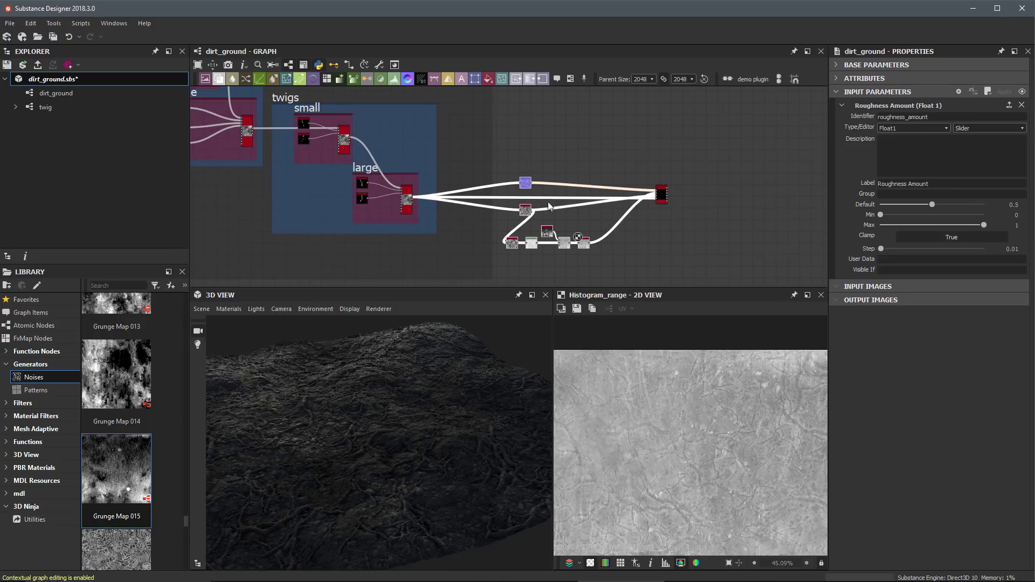
Wrap the selected nodes in a frame titled 'Extracted Maps' with description 'Normal, AO, Roughness'.
{"action": "left_click", "coordinate": [570, 79]}
{"action": "double_click", "coordinate": [525, 165]}
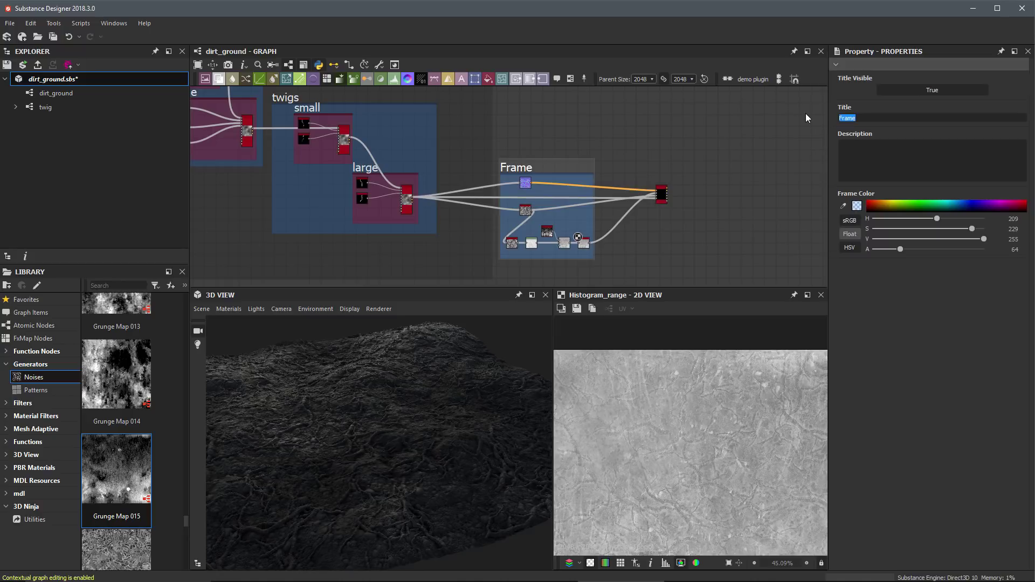
{"action": "type", "text": "Extracted Maps"}
{"action": "left_click", "coordinate": [893, 158]}
{"action": "type", "text": "No"}
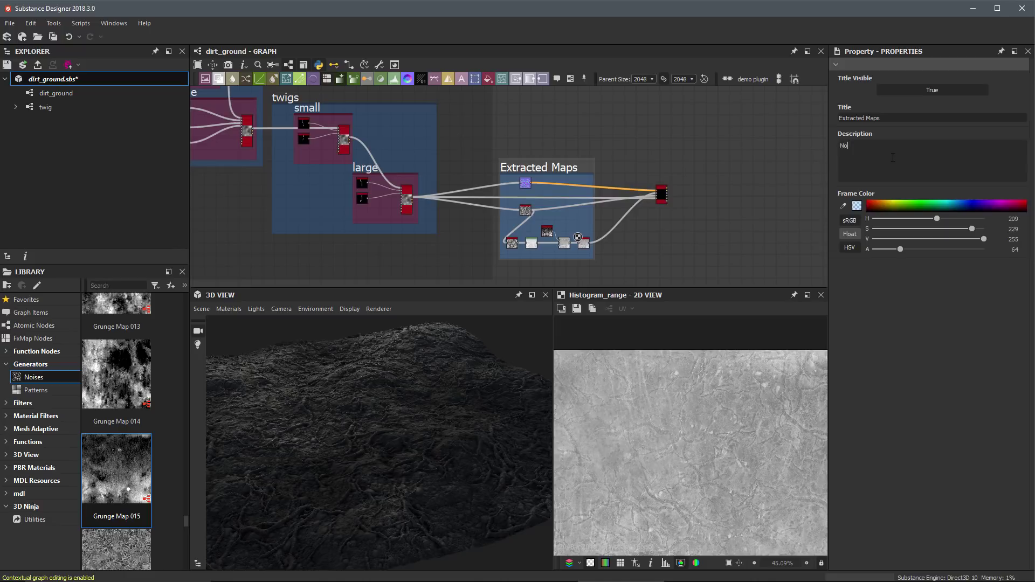
{"action": "type", "text": "rmal, AO, Roughness"}
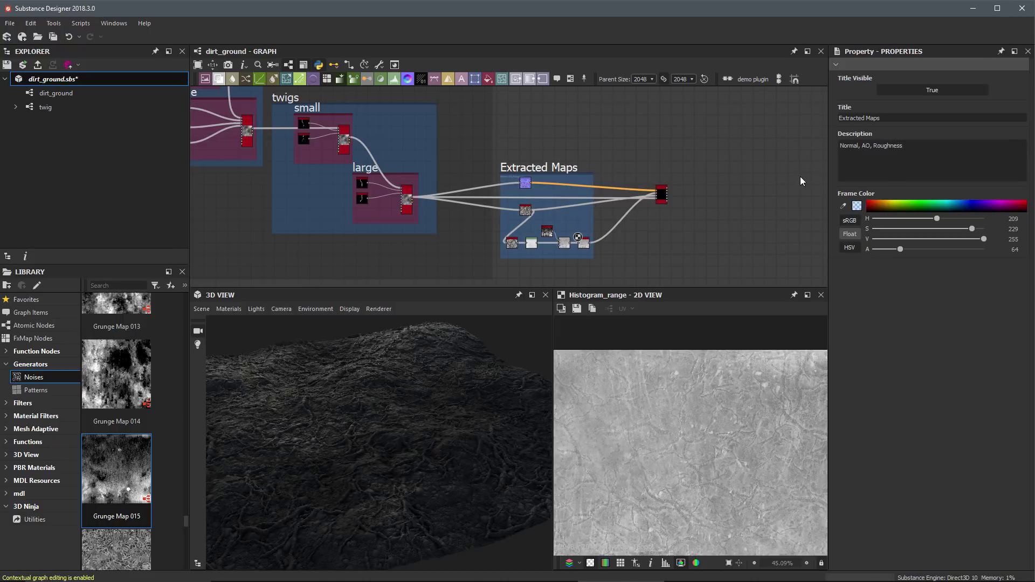
{"action": "middle_click_drag", "start_coordinate": [578, 213], "coordinate": [655, 197]}
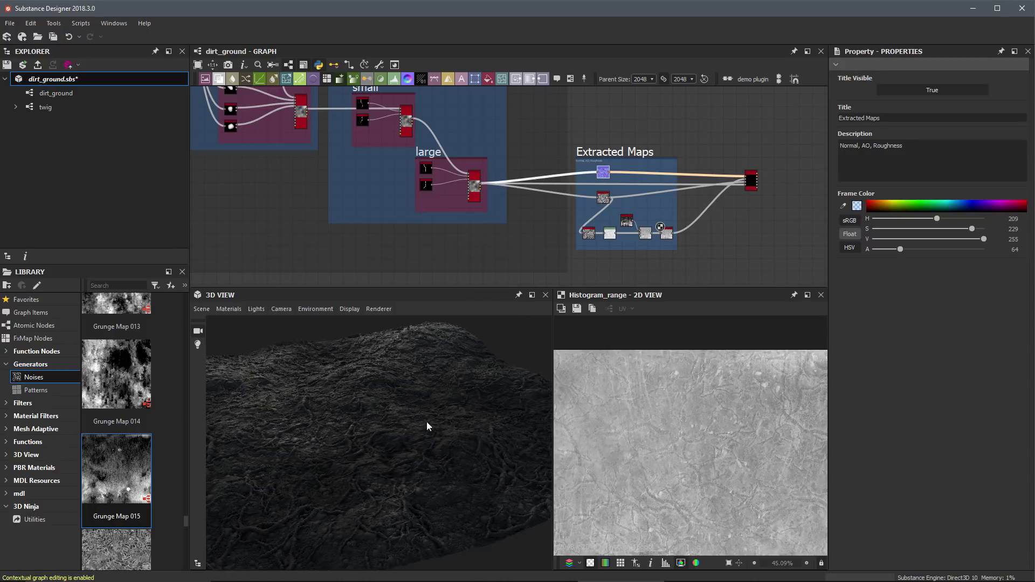
Set the pbr_base_material Base Color V value to 127 for a mid-grey ground.
{"action": "left_click", "coordinate": [751, 181]}
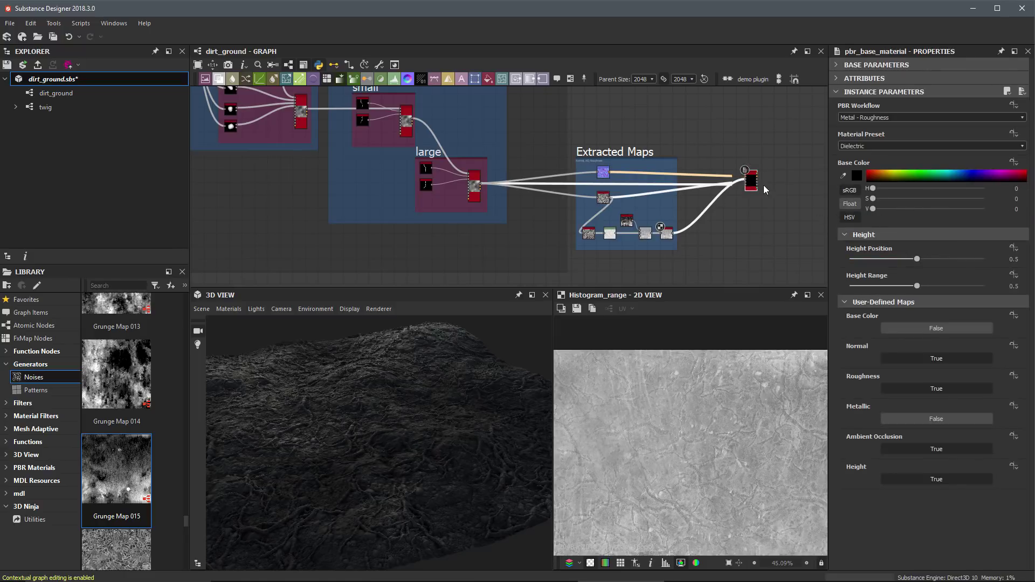
{"action": "double_click", "coordinate": [1017, 208]}
{"action": "type", "text": "127"}
{"action": "key", "text": "Return"}
{"action": "left_click_drag", "start_coordinate": [435, 378], "coordinate": [451, 425]}
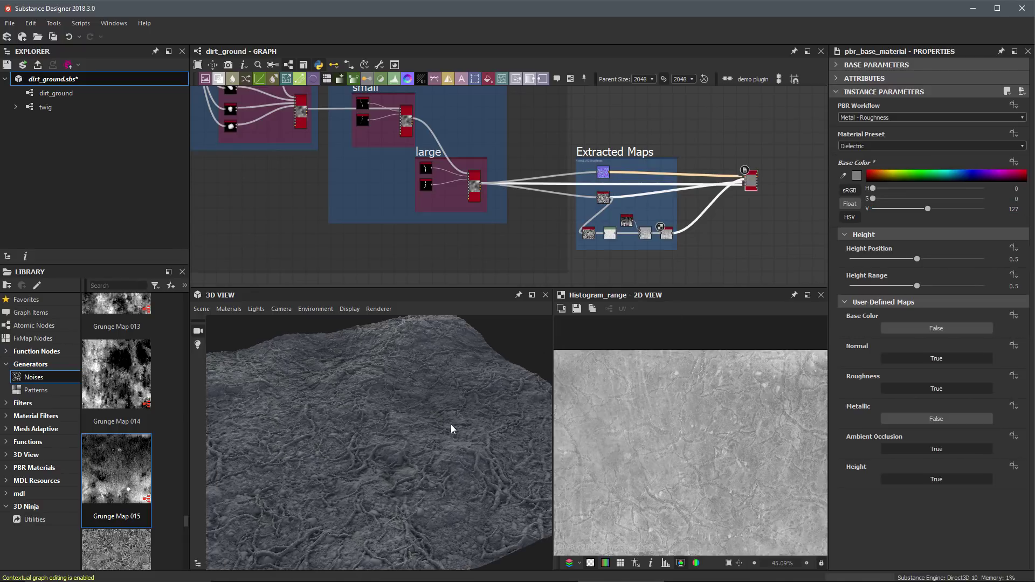